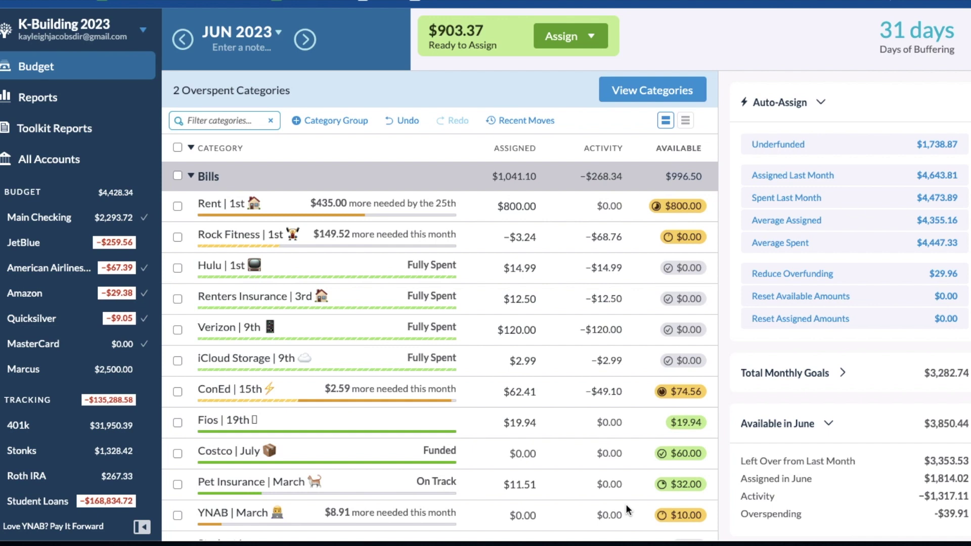
# Filter the budget to the overspent categories and review the activity transactions of Ordering Food and Fun Money.
pyautogui.click(653, 98)
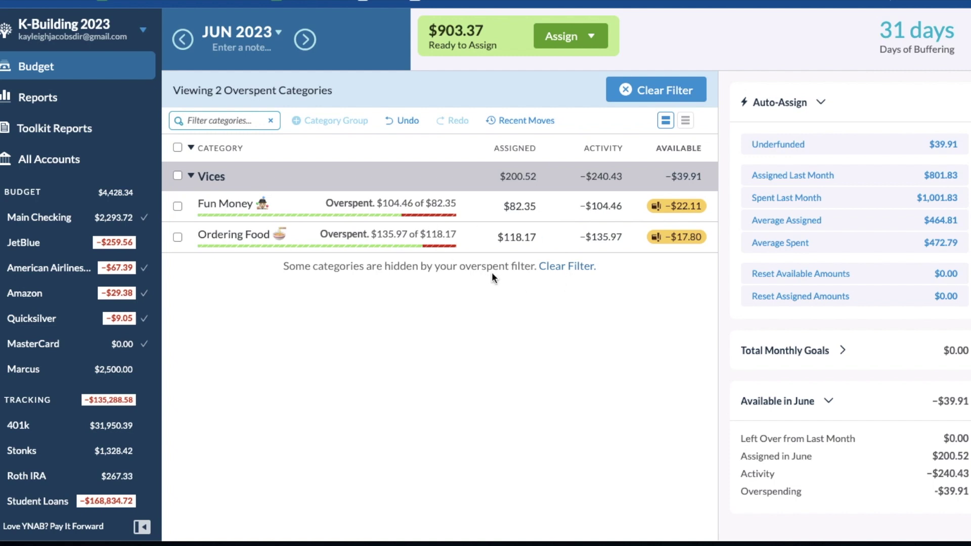
pyautogui.click(599, 237)
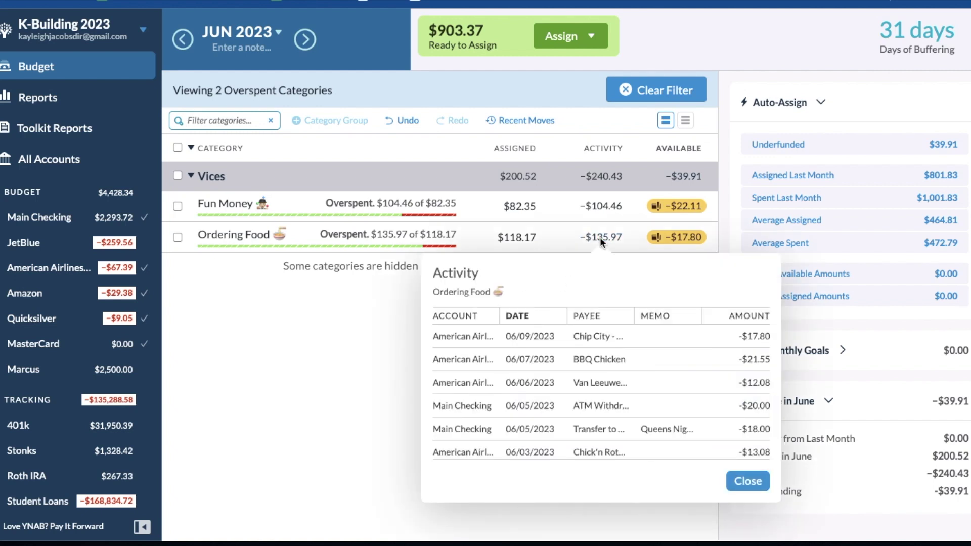
pyautogui.click(274, 385)
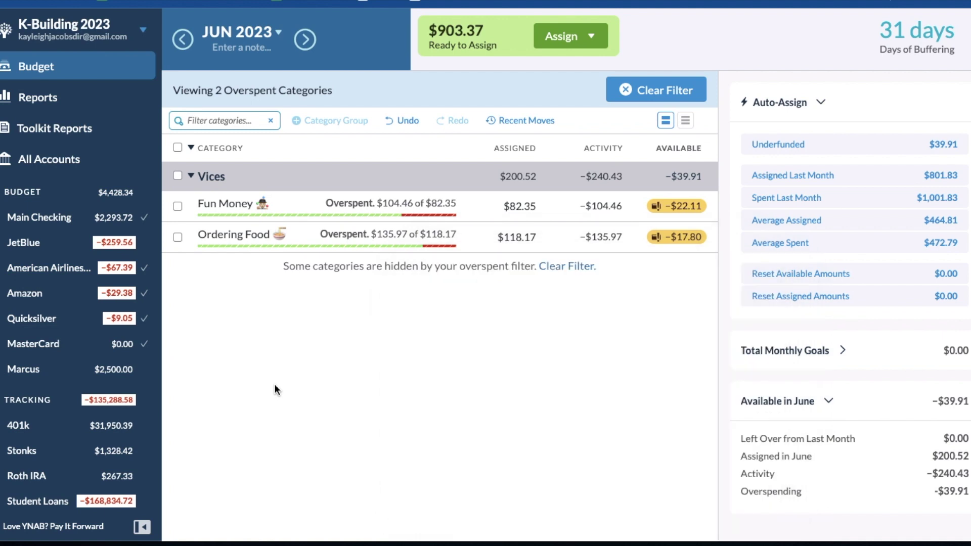
pyautogui.click(601, 204)
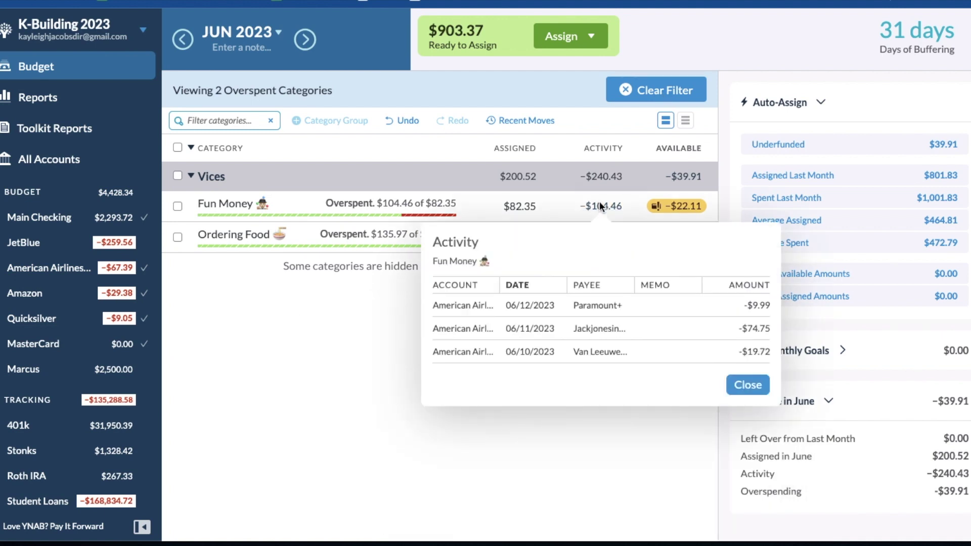
pyautogui.click(338, 390)
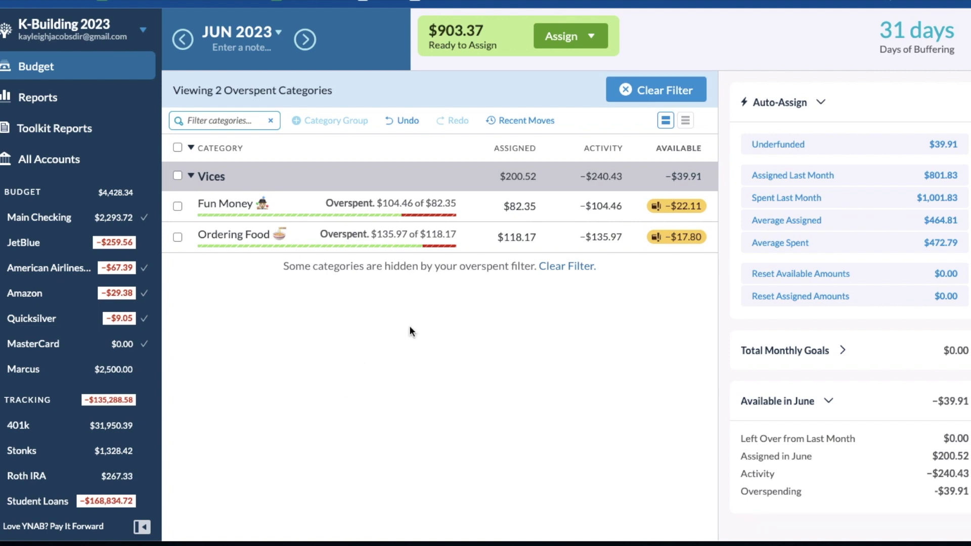
# Cover the overspending in Fun Money by adding 22.11 to its assigned amount for June 2023.
pyautogui.click(537, 207)
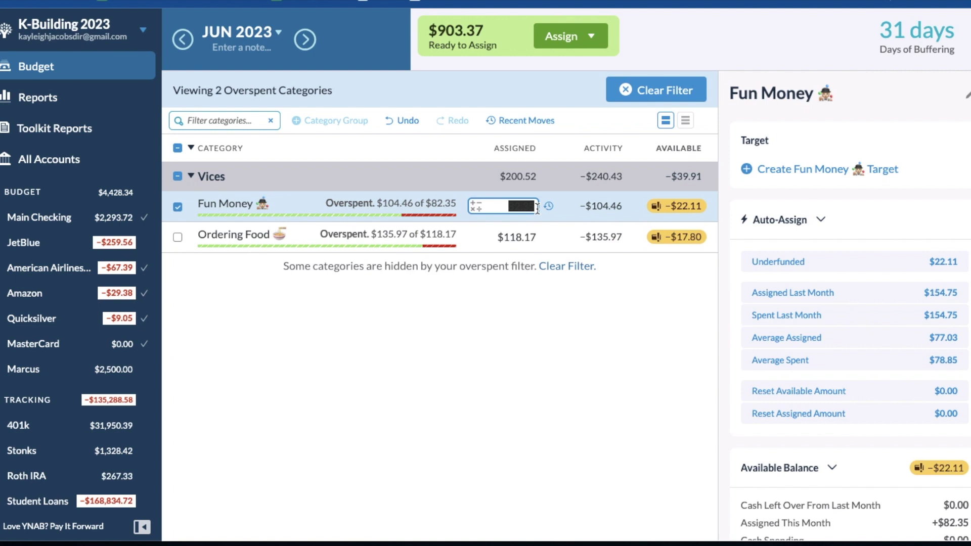
pyautogui.click(538, 208)
pyautogui.write('+22.11')
pyautogui.press('Return')
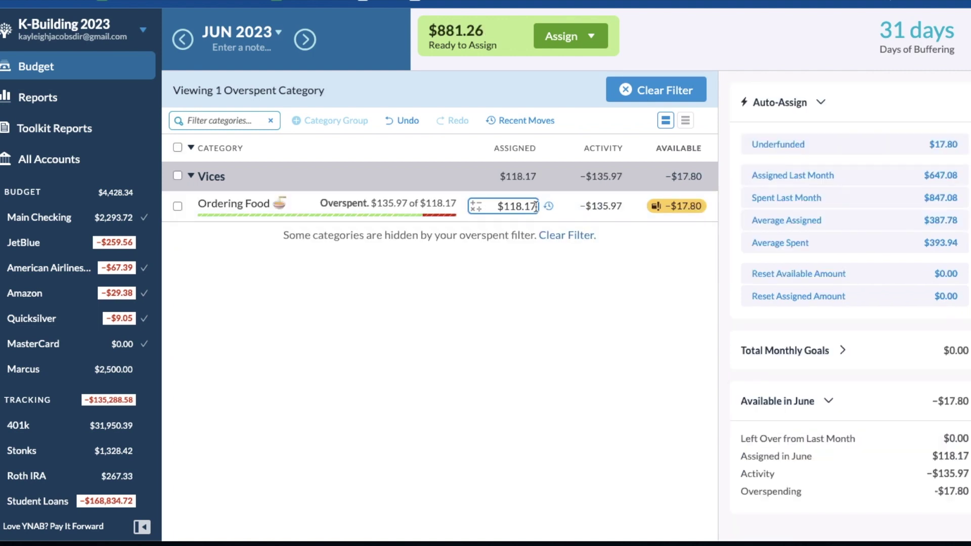
# Add 17.80 to the assigned amount of Ordering Food and clear the overspent filter.
pyautogui.click(537, 207)
pyautogui.click(537, 206)
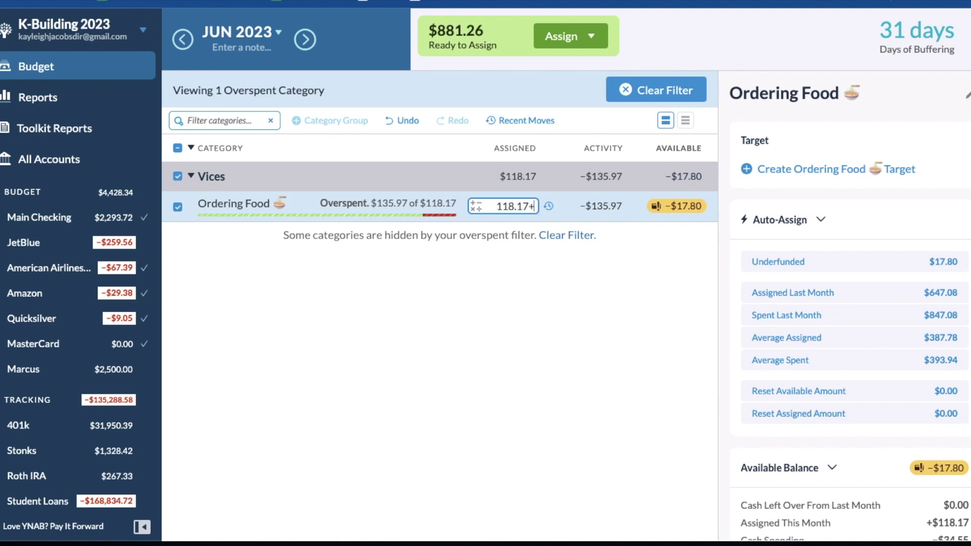
pyautogui.write('+17.80')
pyautogui.press('Return')
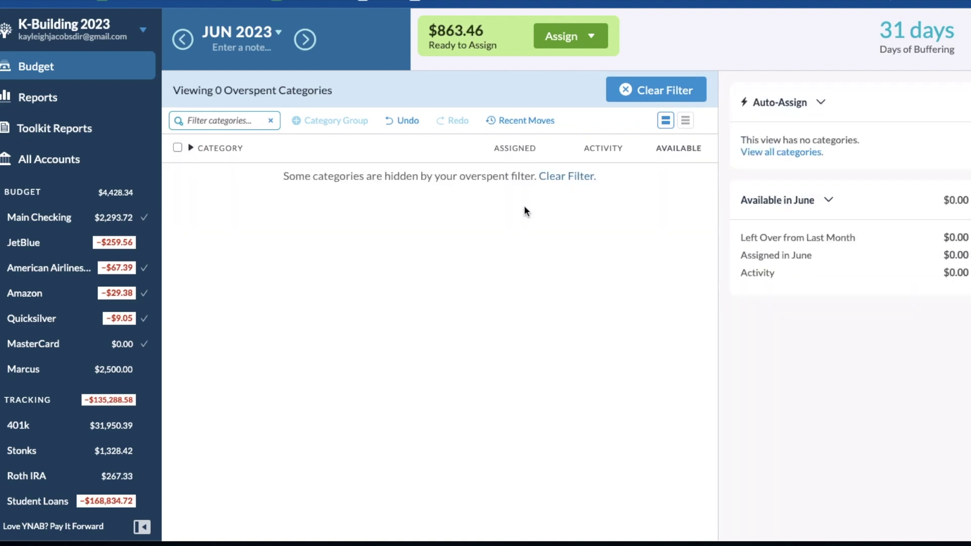
pyautogui.click(633, 91)
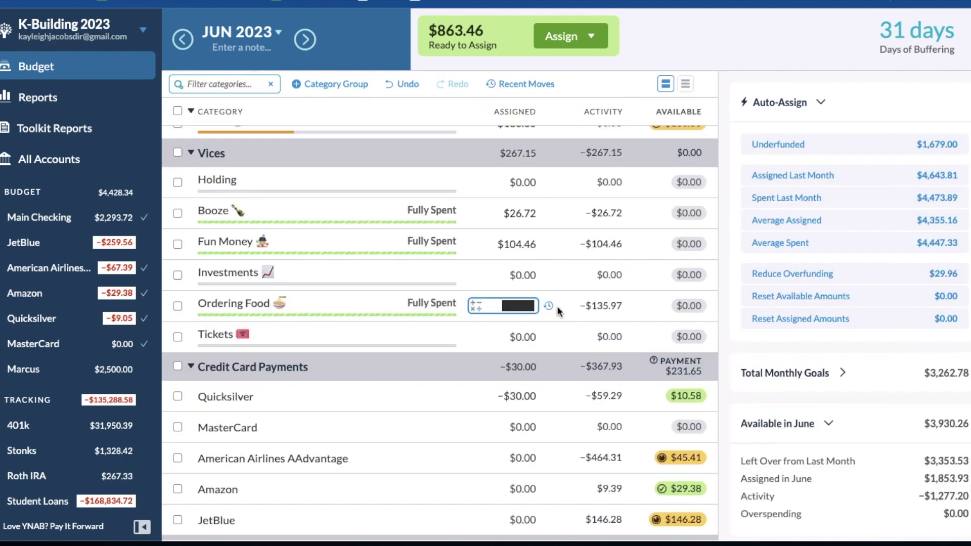
pyautogui.scroll(10, 558, 308)
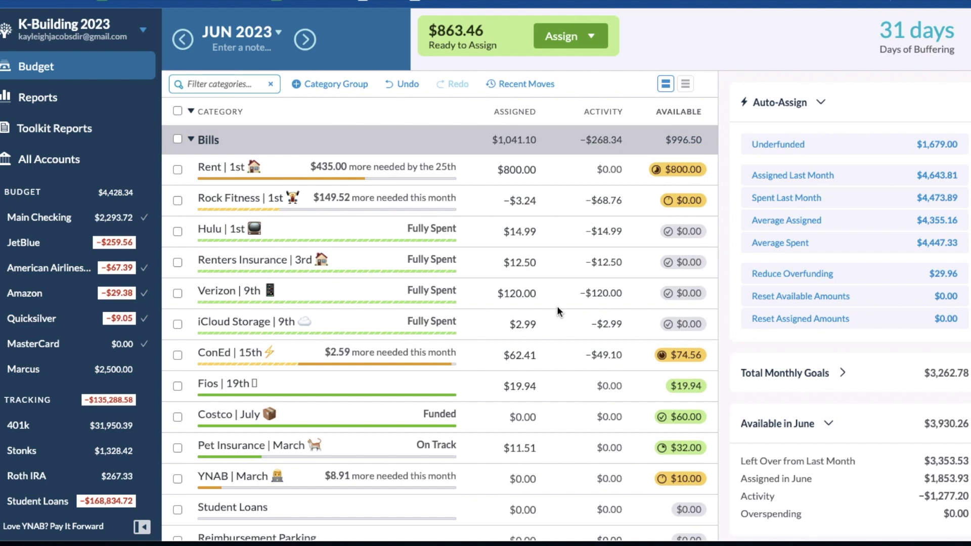
# Open the Perfect Little House budget to view its category groups.
pyautogui.click(150, 34)
pyautogui.moveTo(101, 87)
pyautogui.click(229, 113)
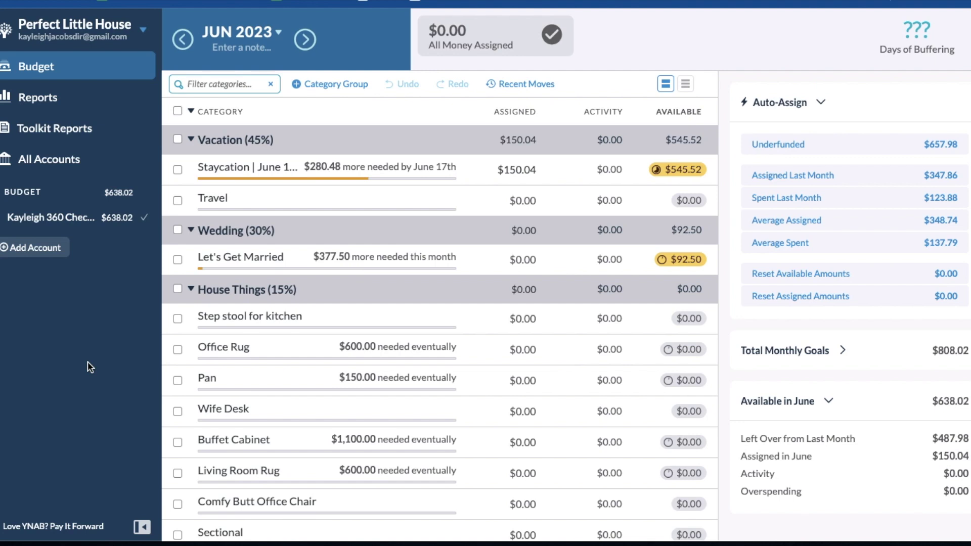
# Switch back to the K-Building 2023 budget.
pyautogui.moveTo(276, 133)
pyautogui.click(135, 34)
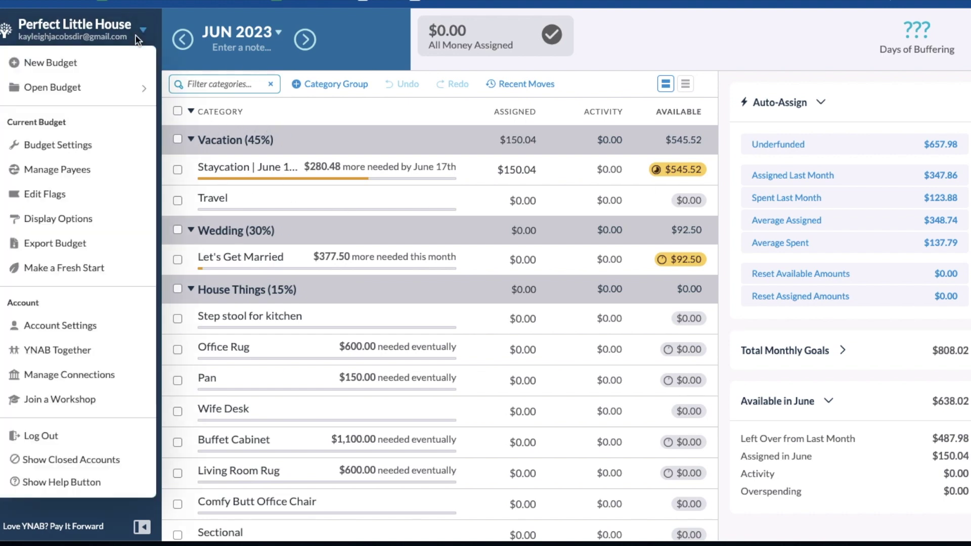
pyautogui.moveTo(96, 90)
pyautogui.click(226, 119)
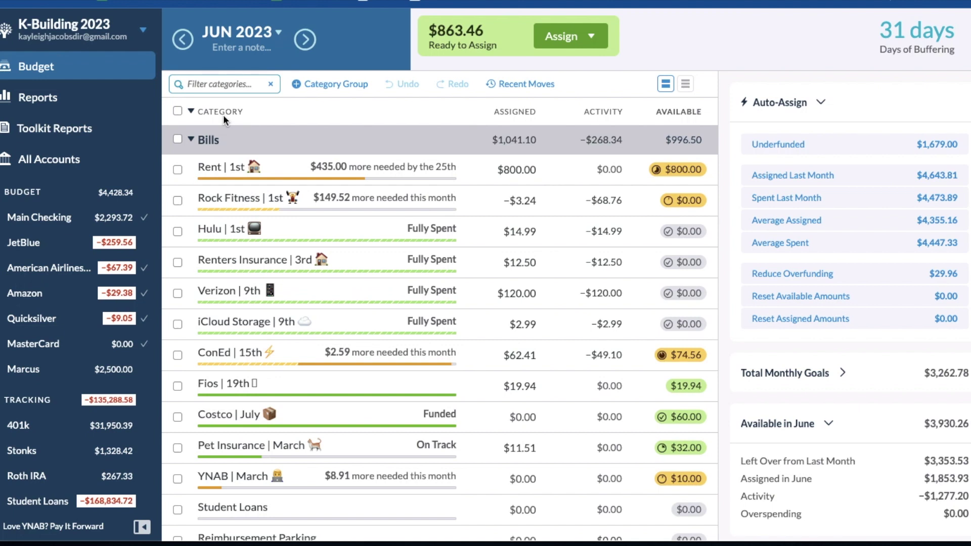
# Collapse all category groups and briefly expand the Perfect Little House group to check its contents.
pyautogui.click(191, 111)
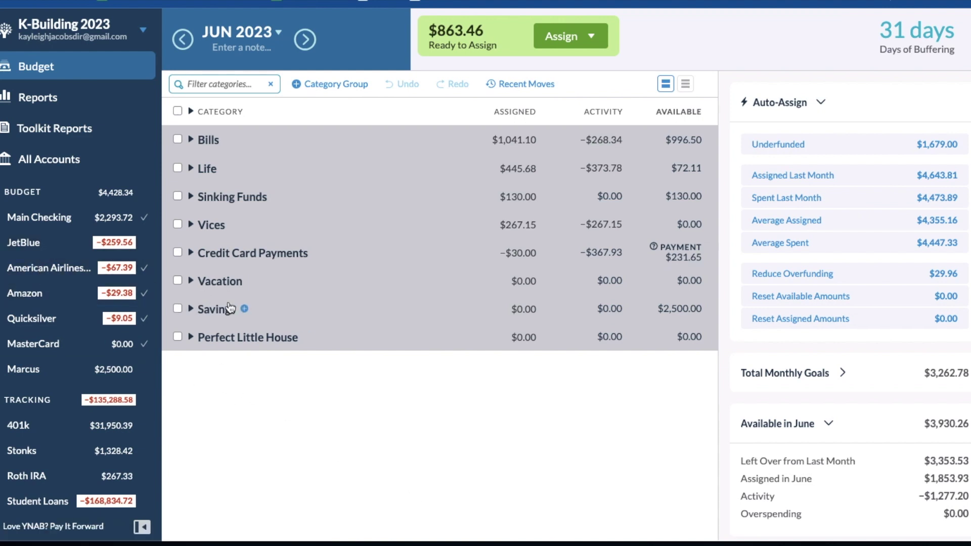
pyautogui.click(190, 339)
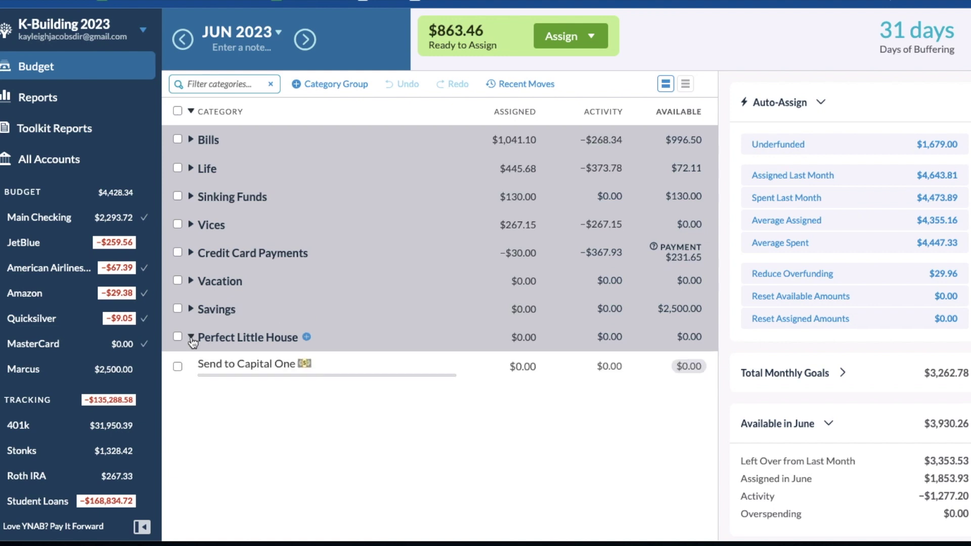
pyautogui.click(191, 337)
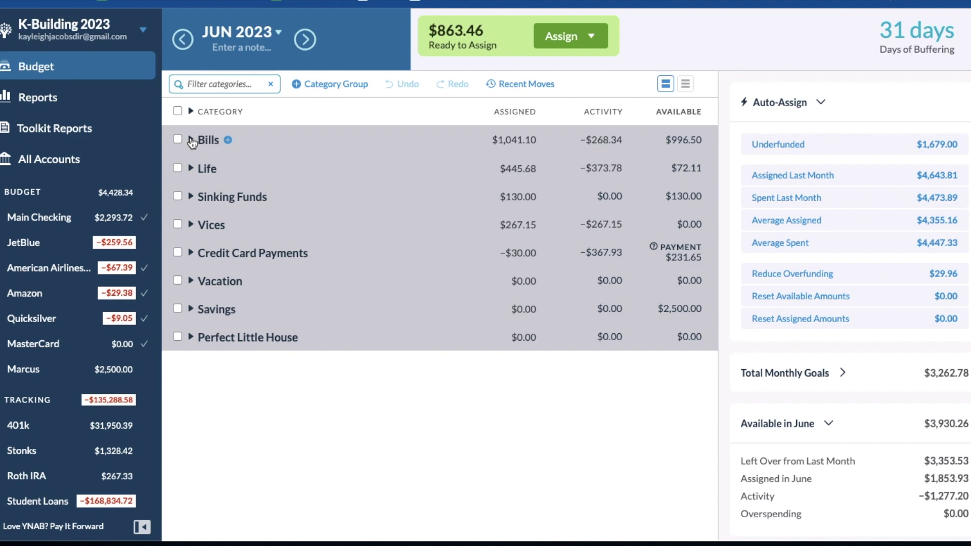
# Expand the Bills and Life category groups and review which of their categories still need money.
pyautogui.click(191, 140)
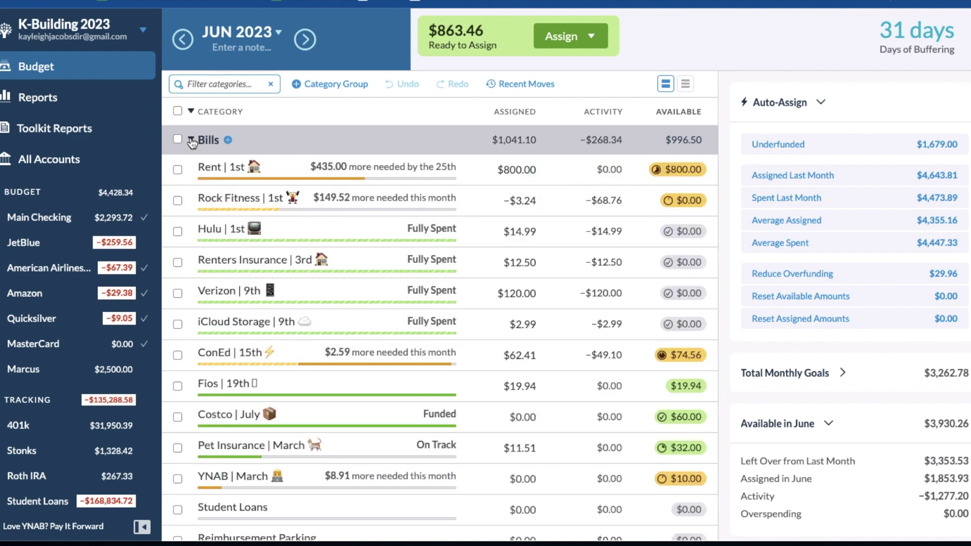
pyautogui.scroll(-2, 535, 456)
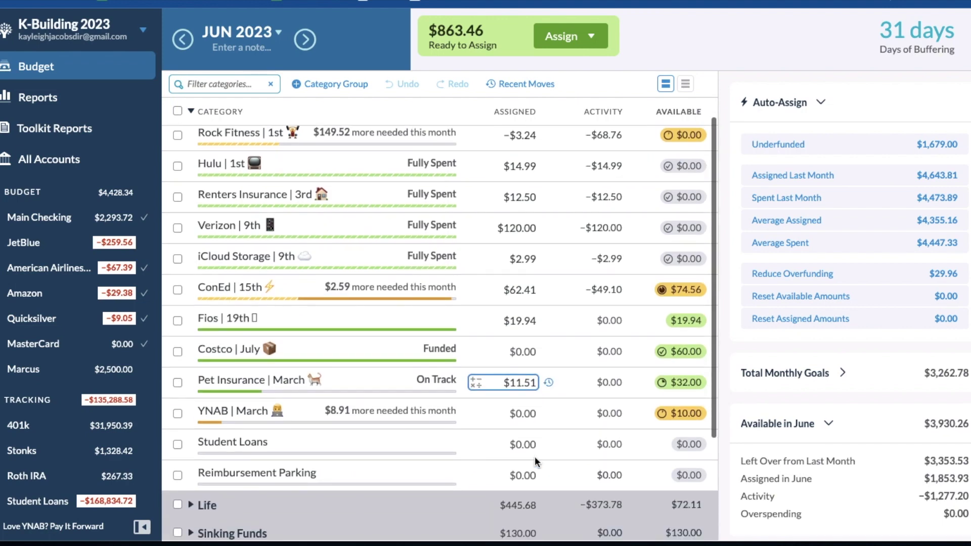
pyautogui.scroll(1, 535, 456)
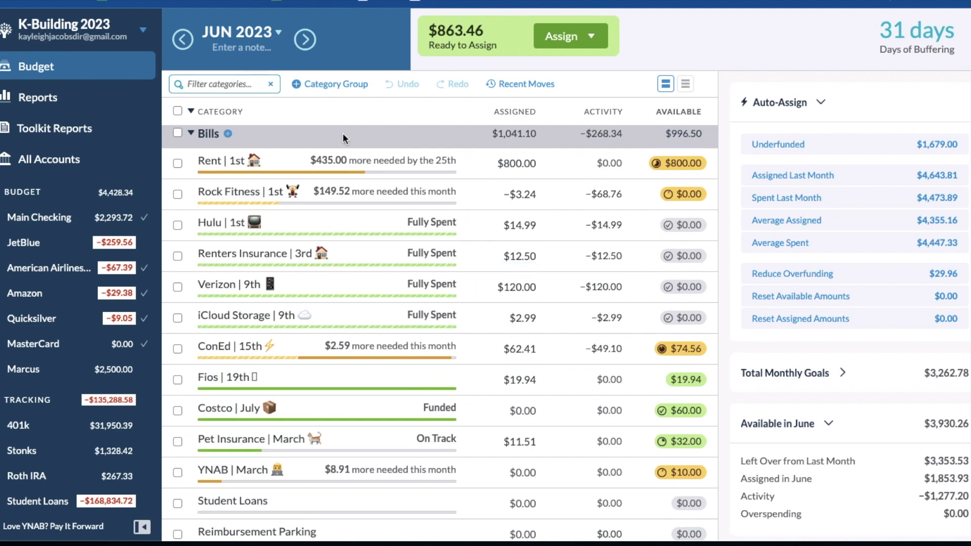
pyautogui.scroll(-4, 343, 138)
pyautogui.click(194, 363)
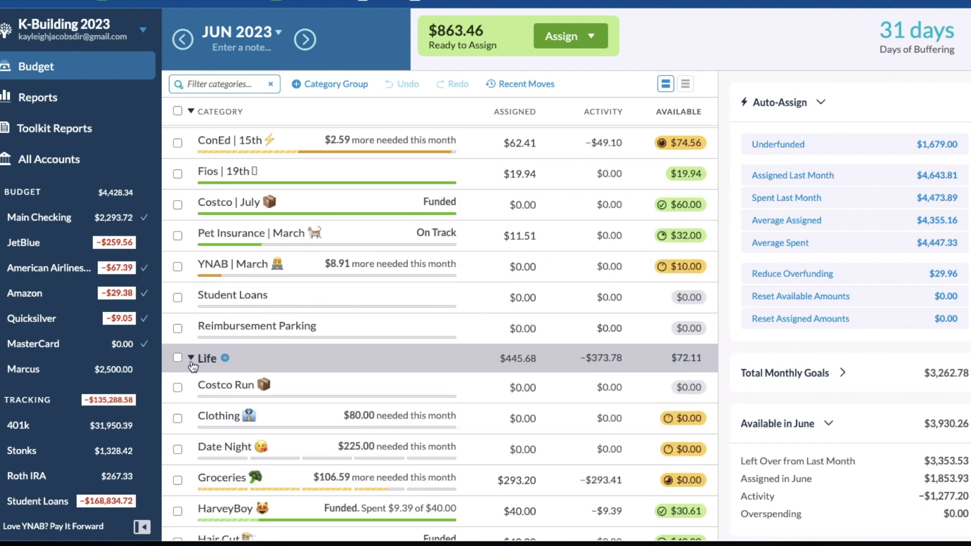
pyautogui.scroll(-2, 299, 433)
pyautogui.scroll(-3, 299, 414)
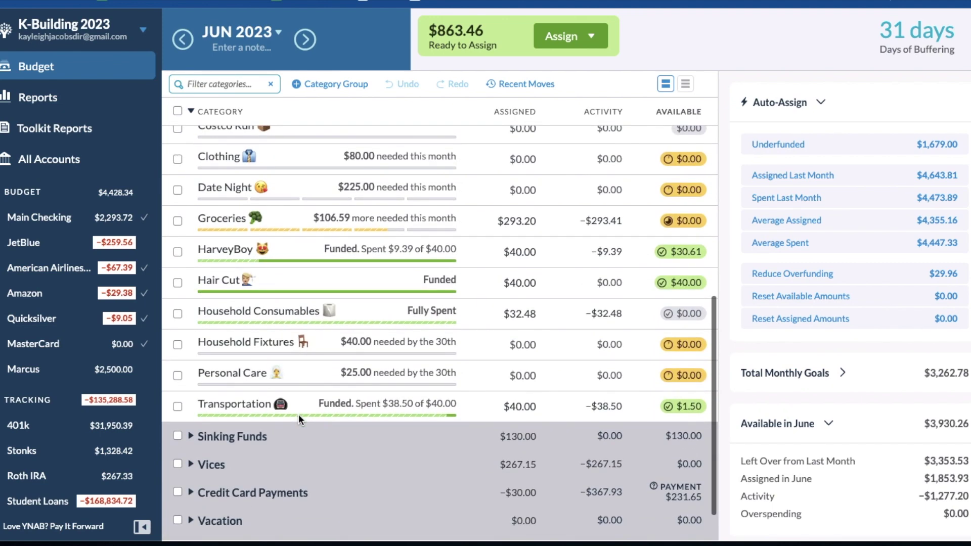
pyautogui.scroll(1, 300, 384)
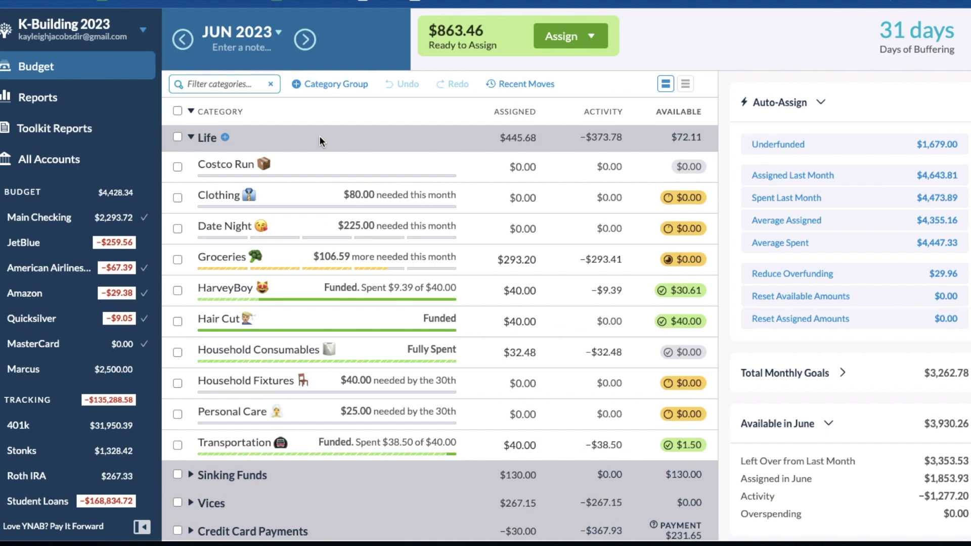
# Select all Life and Bills categories to check their combined underfunded amount, and deselect both groups again.
pyautogui.click(177, 137)
pyautogui.scroll(3, 269, 235)
pyautogui.scroll(4, 269, 235)
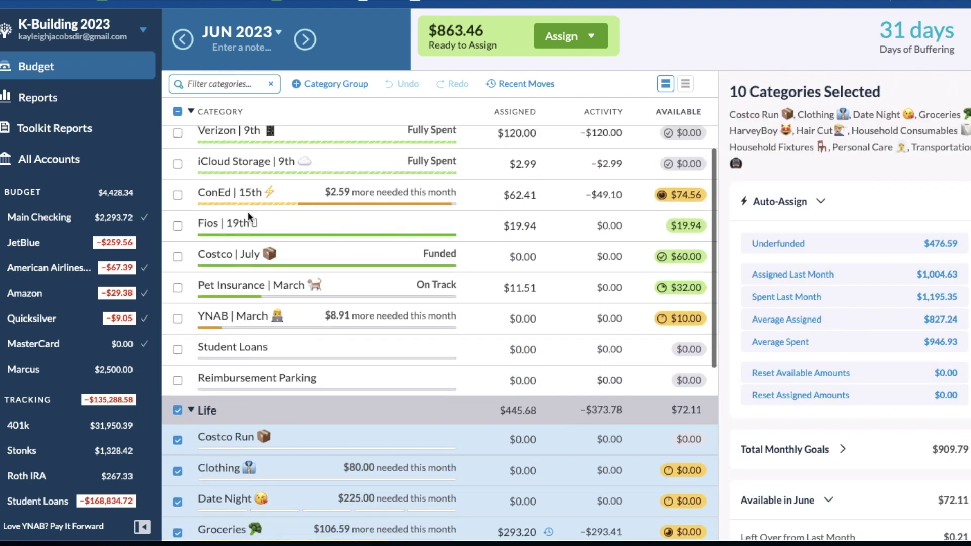
pyautogui.scroll(1, 248, 211)
pyautogui.click(177, 139)
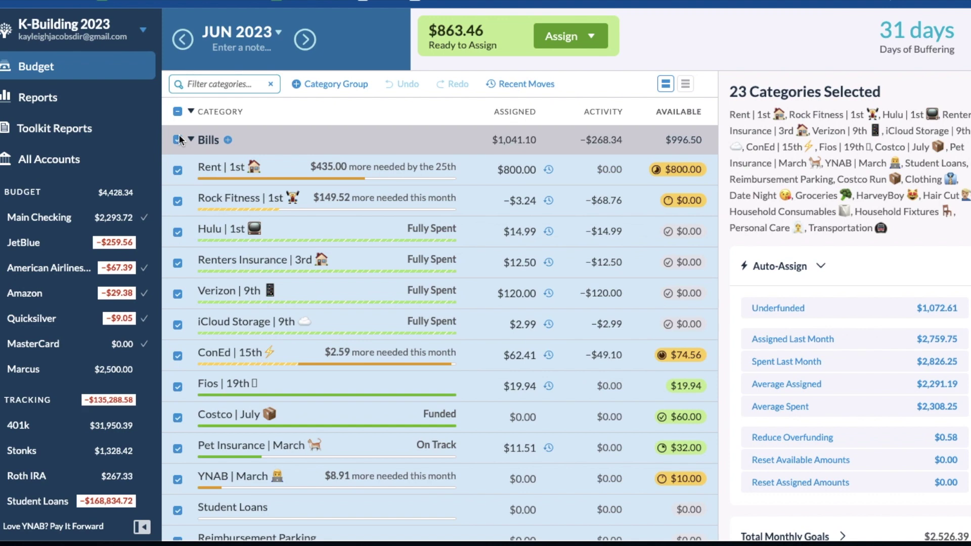
pyautogui.click(178, 140)
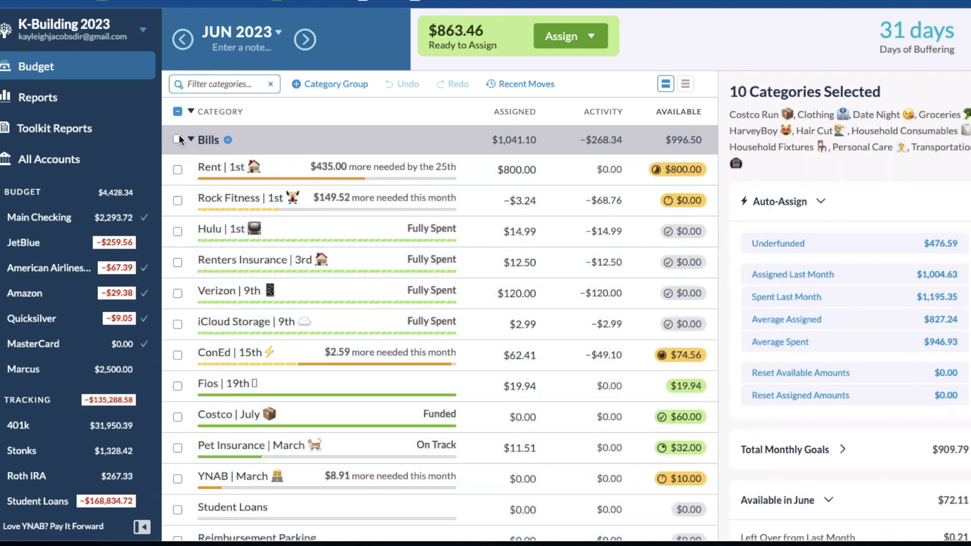
pyautogui.scroll(-6, 178, 297)
pyautogui.click(178, 214)
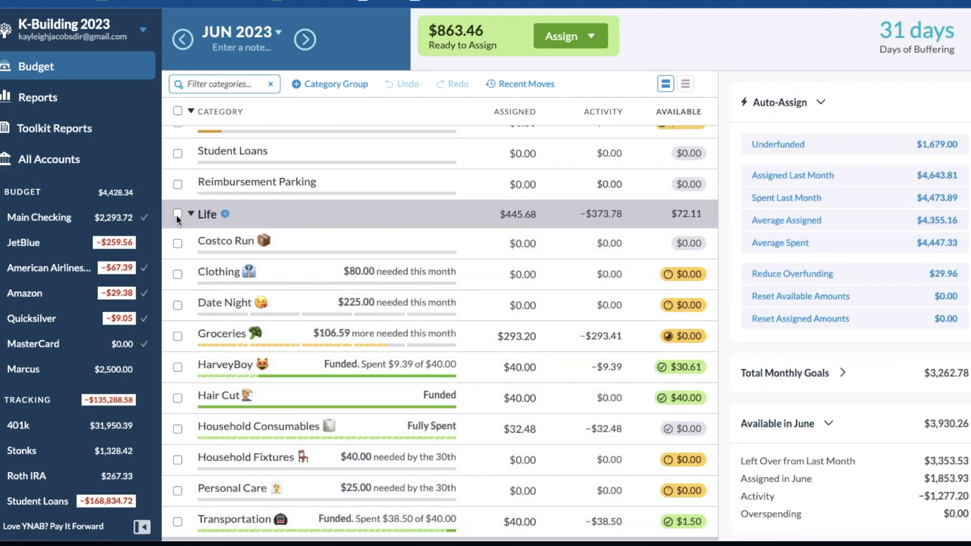
# Fund the Rent category in Bills by adding 435 to its assigned amount.
pyautogui.scroll(6, 308, 266)
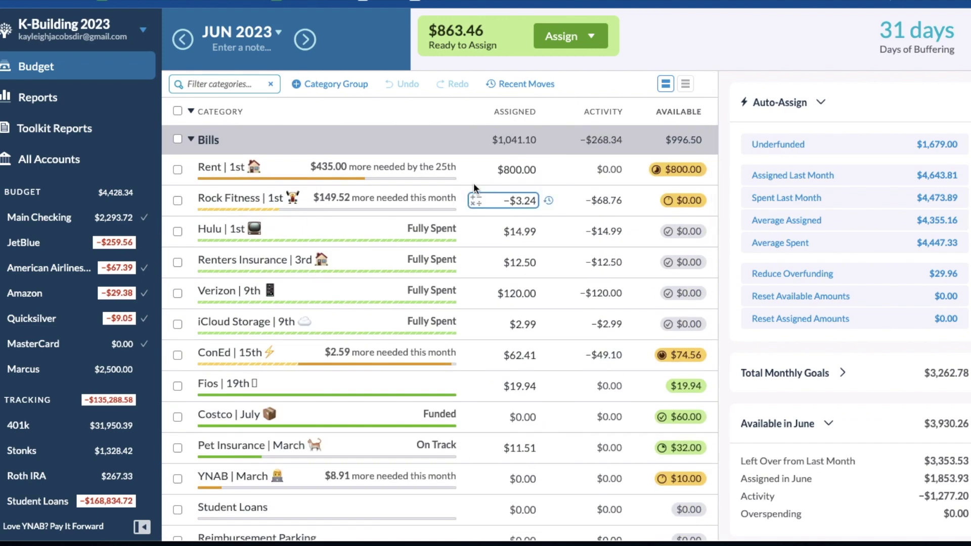
pyautogui.click(536, 169)
pyautogui.write('+435')
pyautogui.press('Return')
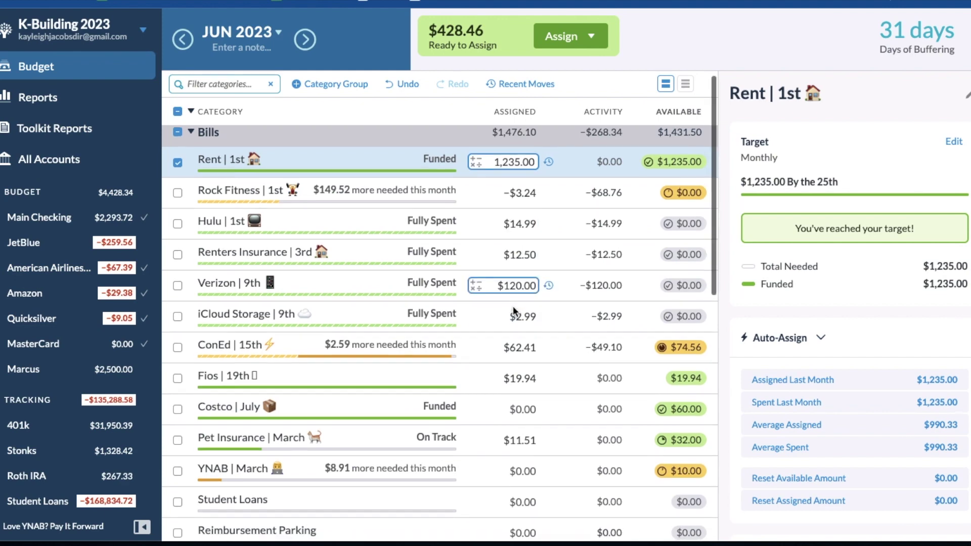
# Add 2.59 to the assigned amount of the ConEd category to reach its target.
pyautogui.scroll(-1, 510, 303)
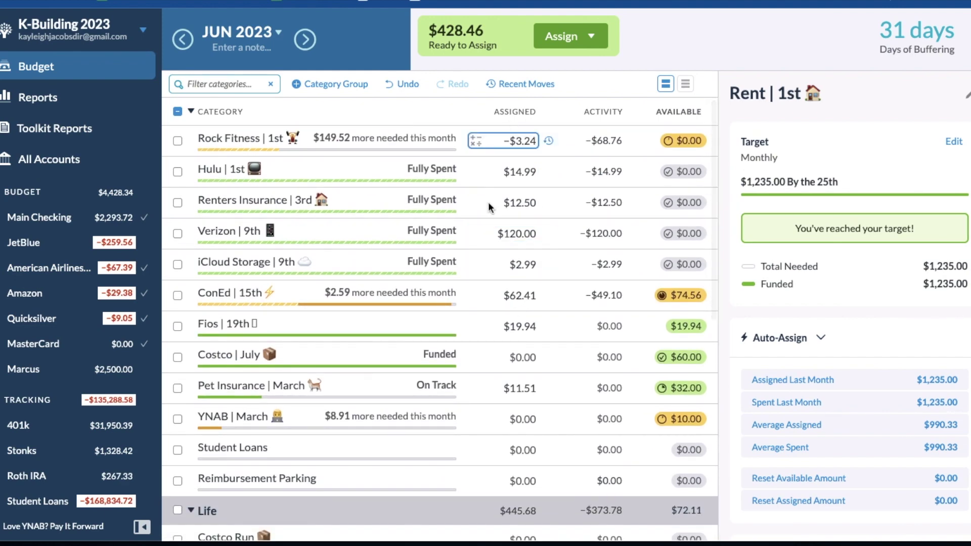
pyautogui.scroll(-1, 472, 278)
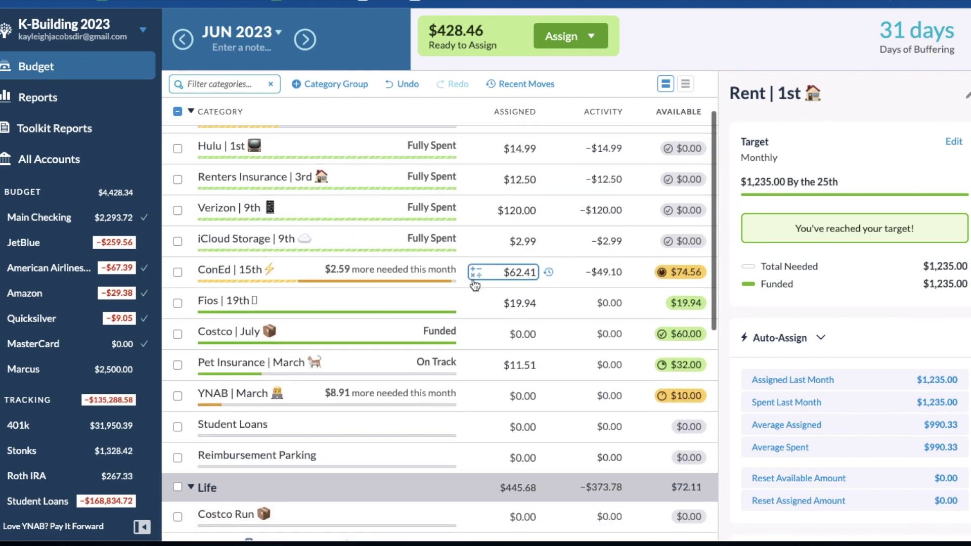
pyautogui.click(539, 272)
pyautogui.press('Right')
pyautogui.write('+2.59')
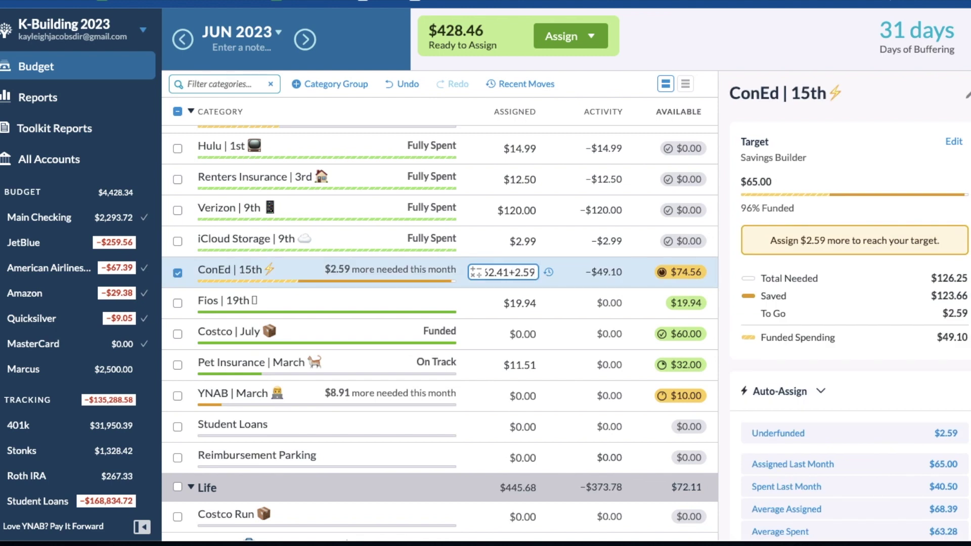
pyautogui.press('Return')
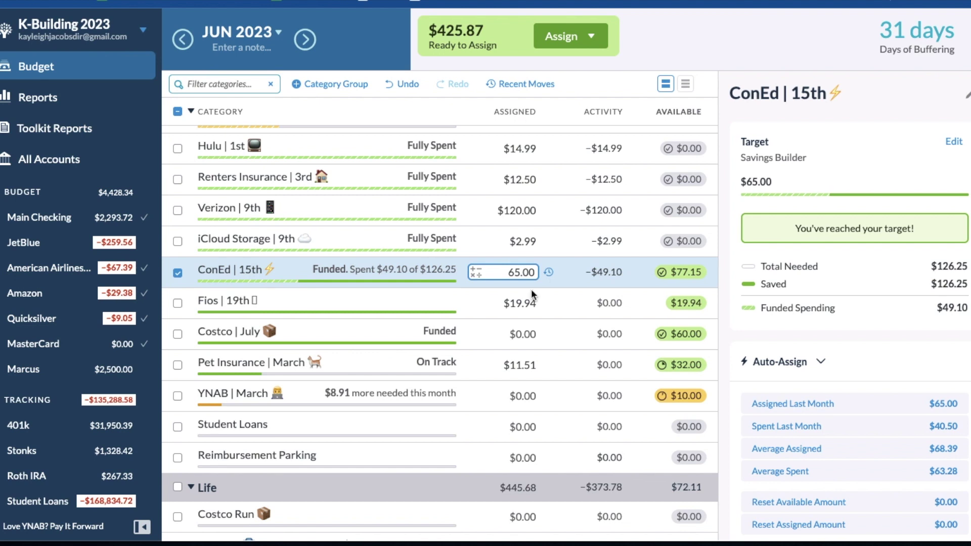
# Add 10 to the assigned amount of the YNAB category in Bills.
pyautogui.scroll(-1, 379, 409)
pyautogui.scroll(-2, 380, 408)
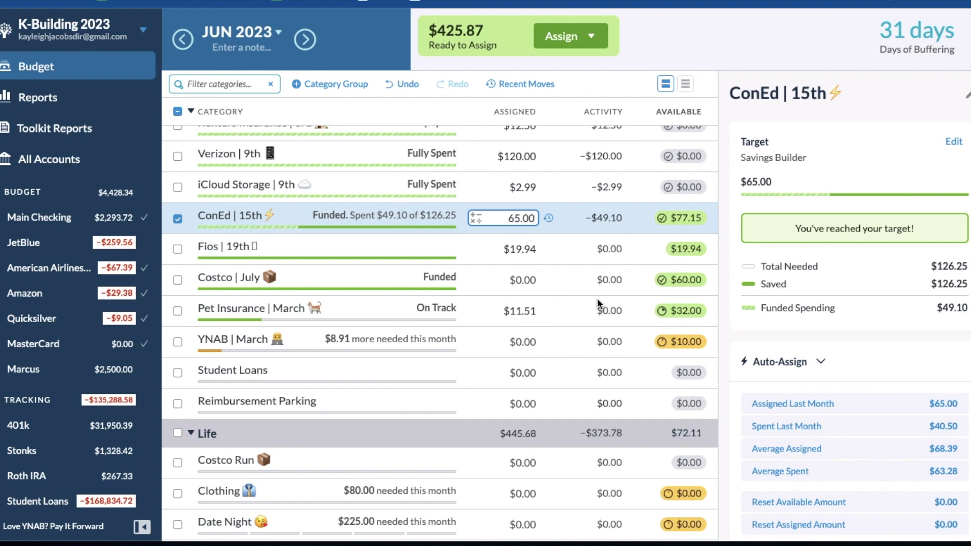
pyautogui.click(536, 342)
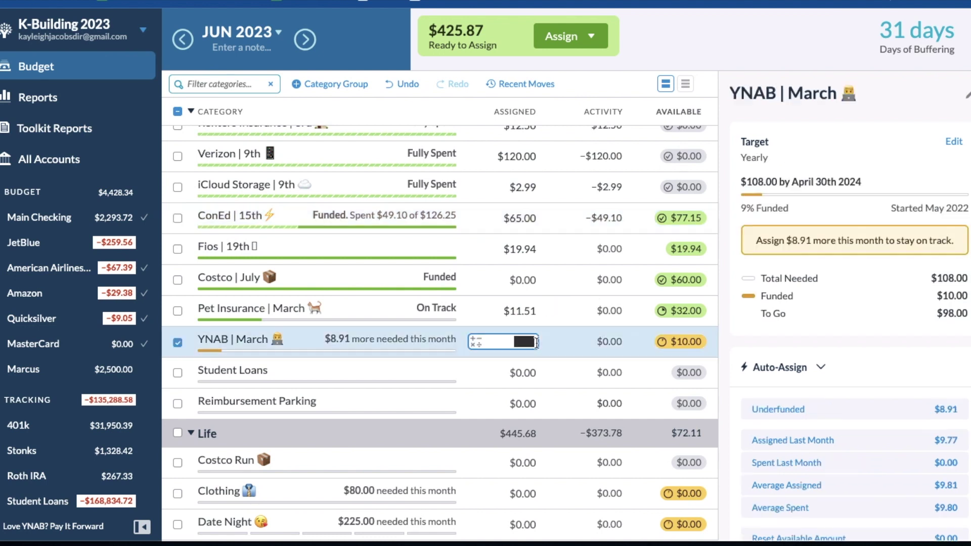
pyautogui.write('+10')
pyautogui.press('Return')
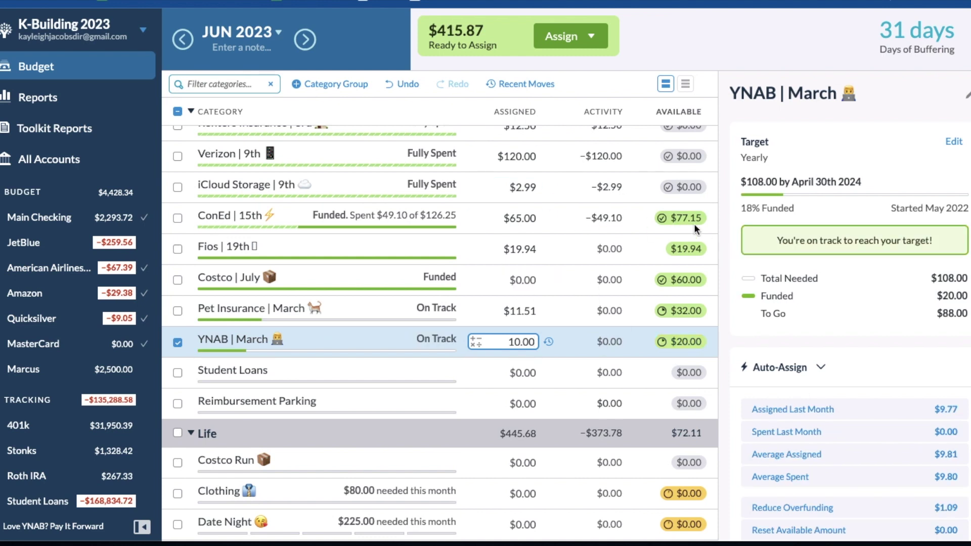
# Add 100 to the assigned amount of the Date Night category in the Life group.
pyautogui.scroll(-1, 675, 263)
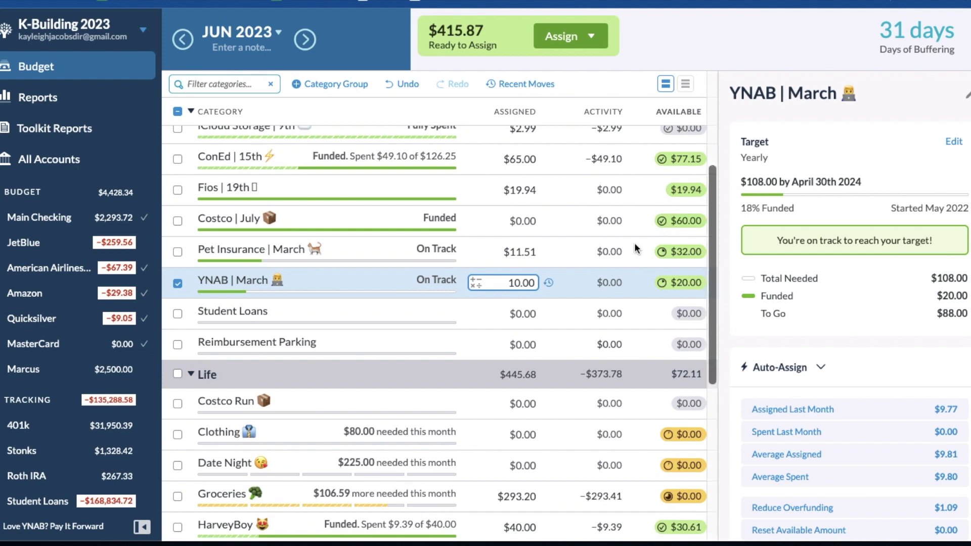
pyautogui.scroll(-2, 590, 362)
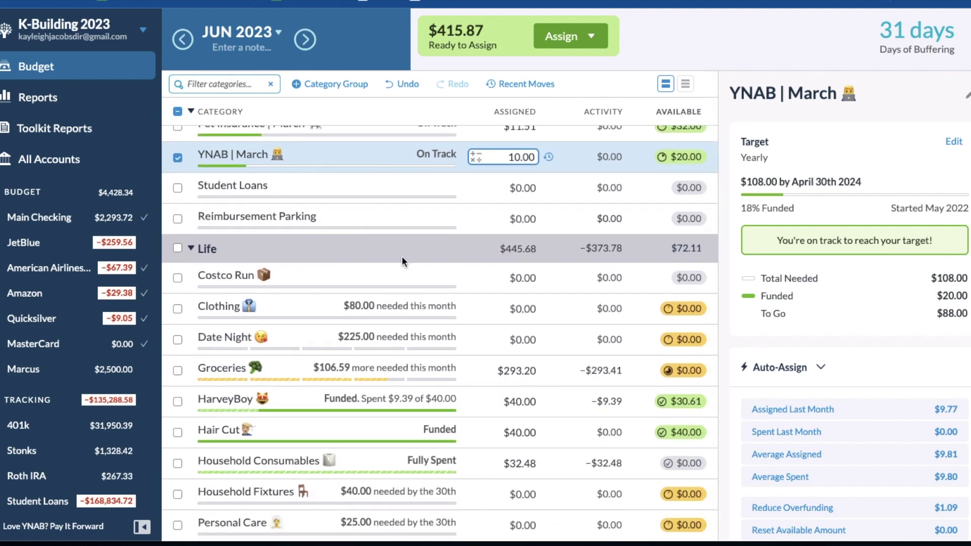
pyautogui.scroll(-2, 444, 348)
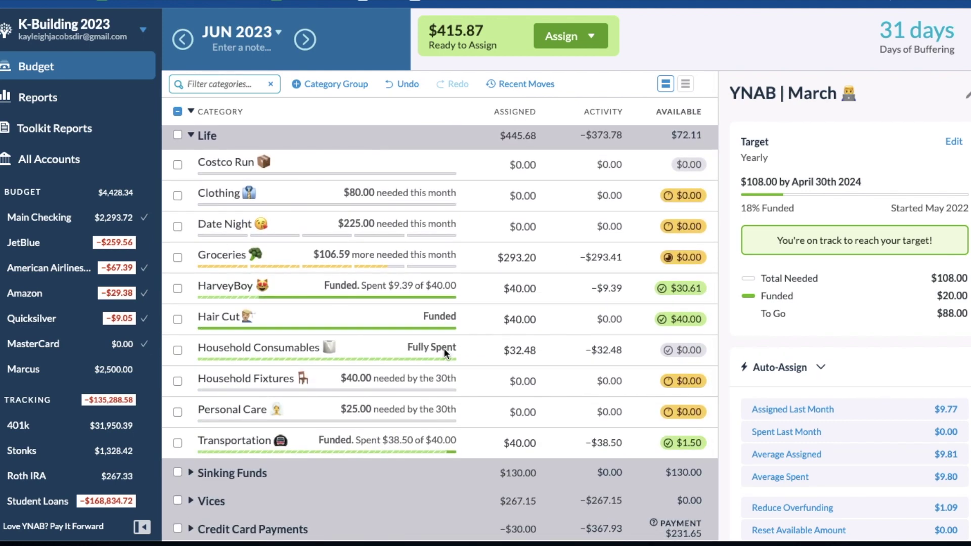
pyautogui.click(537, 221)
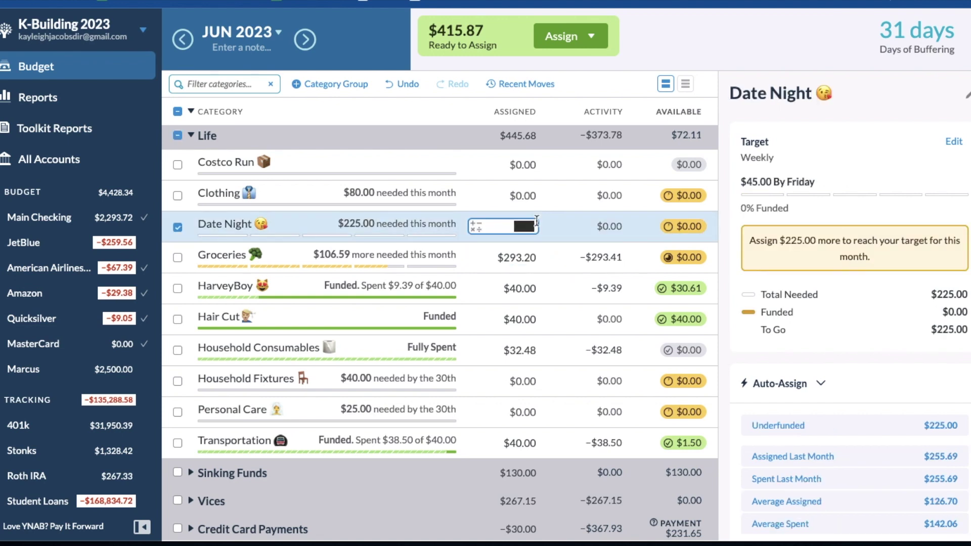
pyautogui.write('+100')
pyautogui.press('Return')
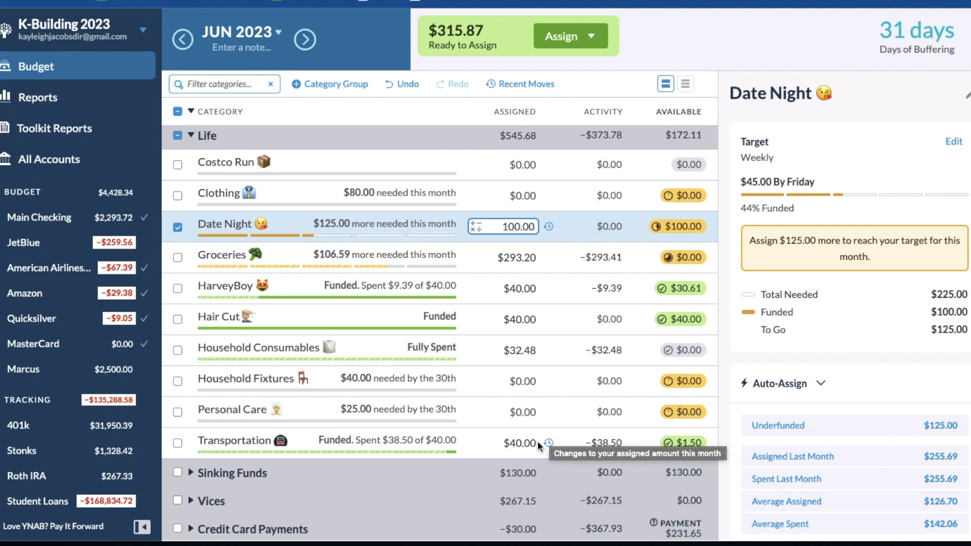
# Add 25 to the assigned amount of the Transportation category in the Life group.
pyautogui.click(536, 443)
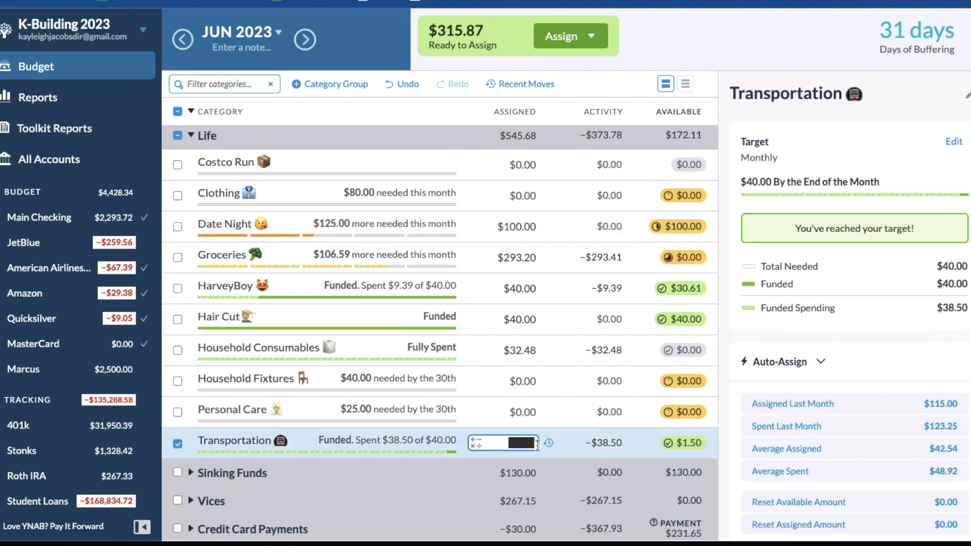
pyautogui.write('+25')
pyautogui.press('Return')
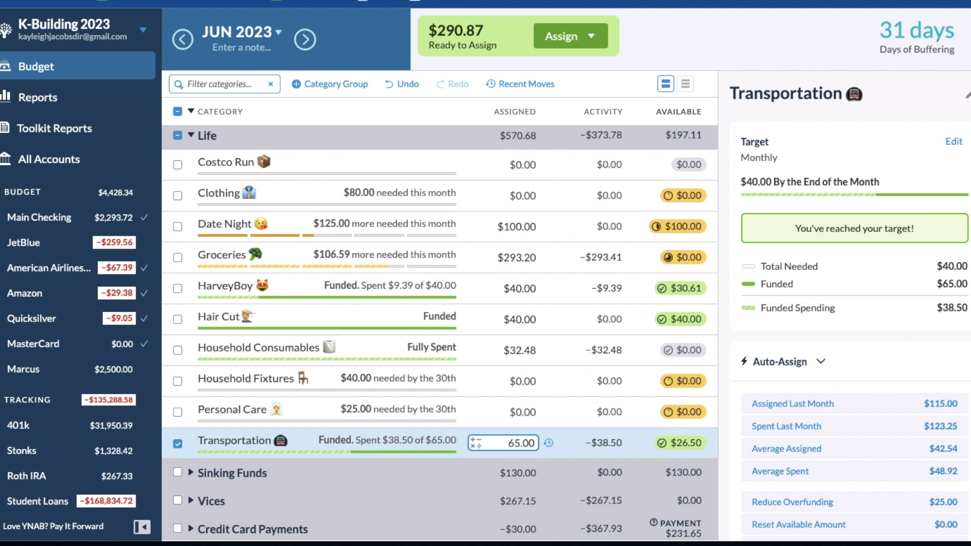
# Expand the Sinking Funds group and review which categories in Sinking Funds, Life and Bills still need money.
pyautogui.scroll(-1, 539, 347)
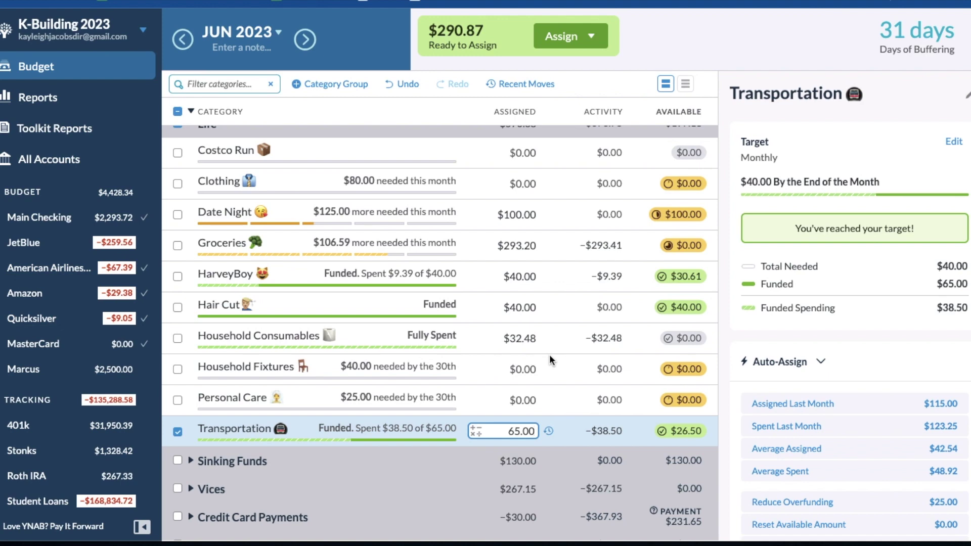
pyautogui.scroll(1, 549, 354)
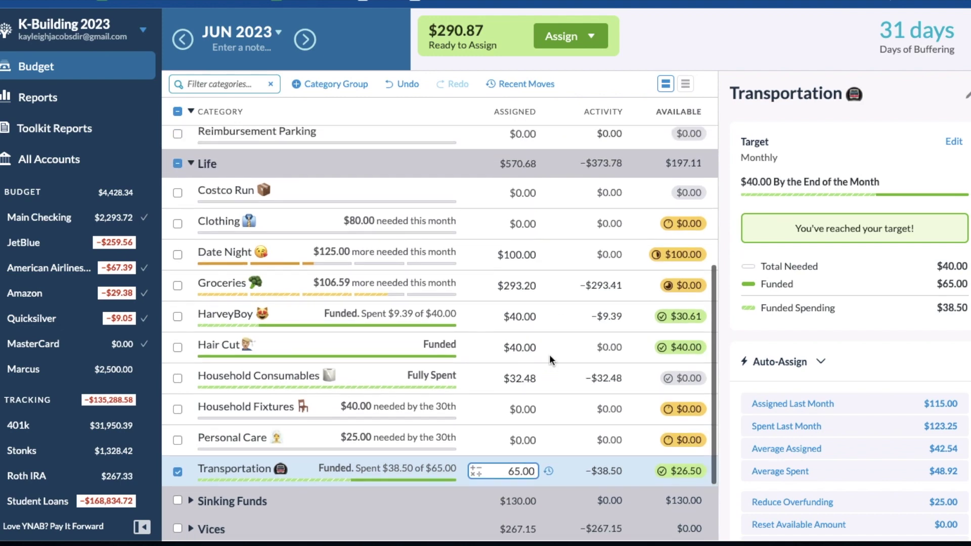
pyautogui.scroll(-3, 565, 418)
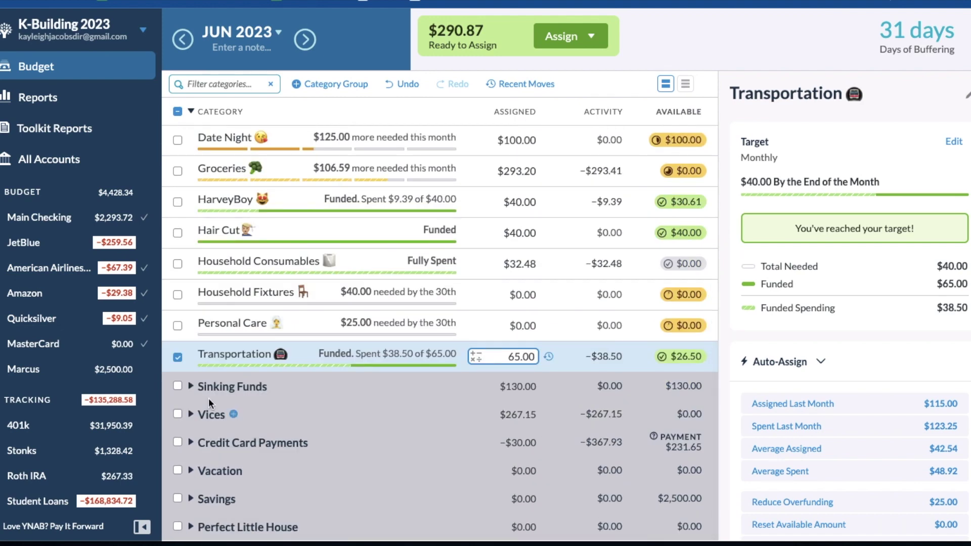
pyautogui.click(192, 388)
pyautogui.scroll(-3, 295, 458)
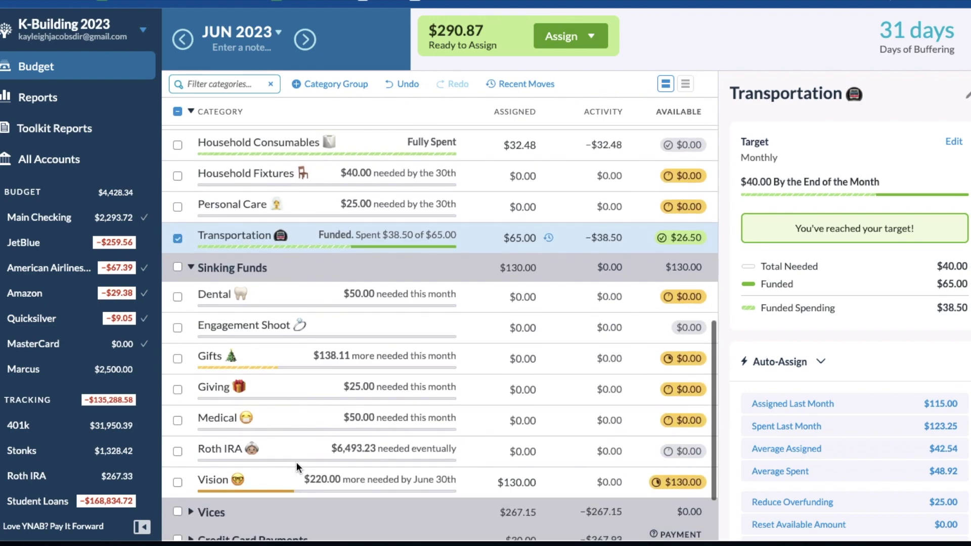
pyautogui.scroll(-1, 296, 467)
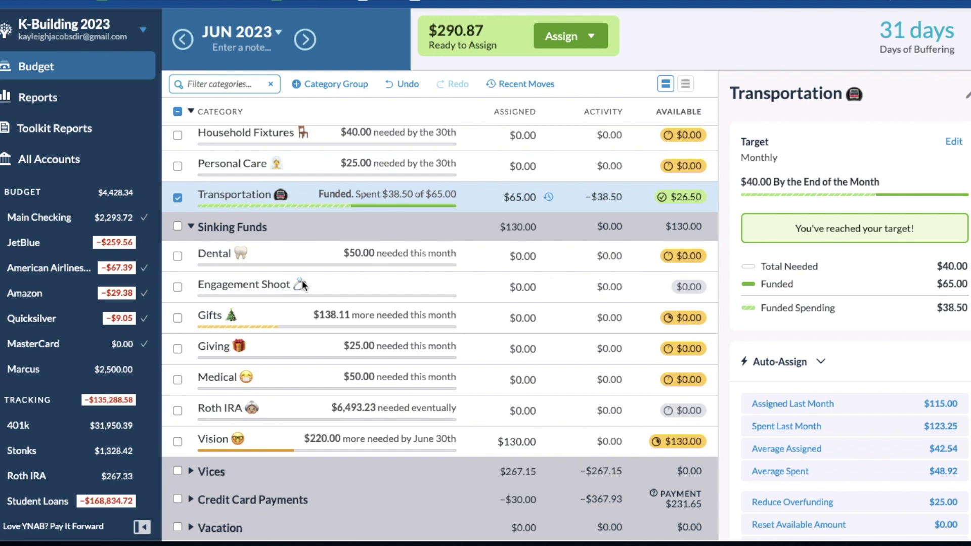
pyautogui.scroll(-1, 308, 350)
pyautogui.scroll(-1, 340, 317)
pyautogui.scroll(1, 340, 318)
pyautogui.scroll(6, 340, 318)
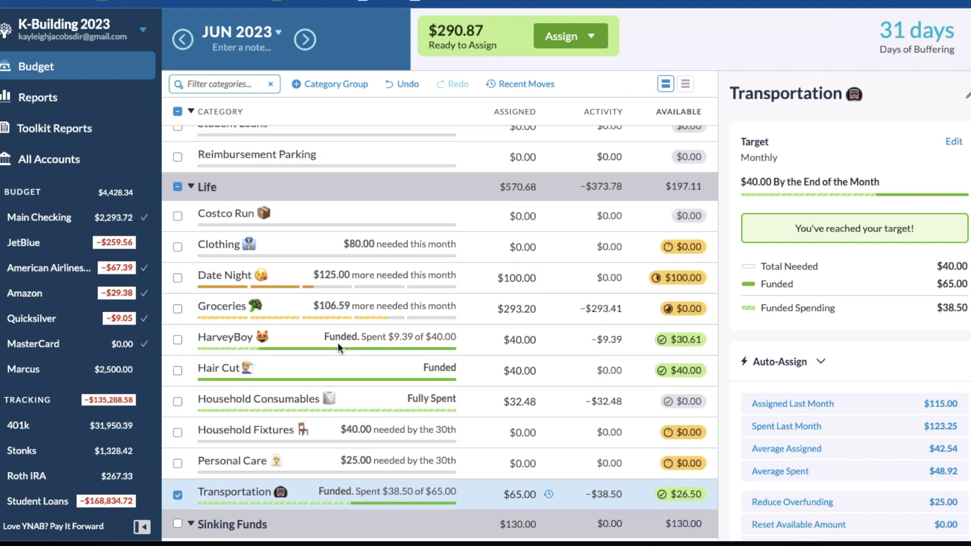
pyautogui.scroll(7, 338, 342)
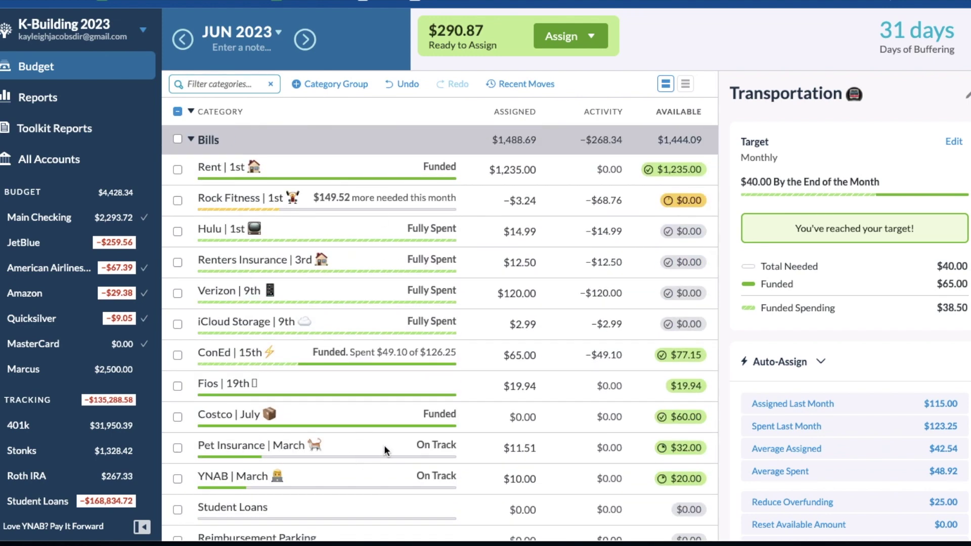
pyautogui.scroll(-10, 384, 445)
pyautogui.scroll(-2, 383, 445)
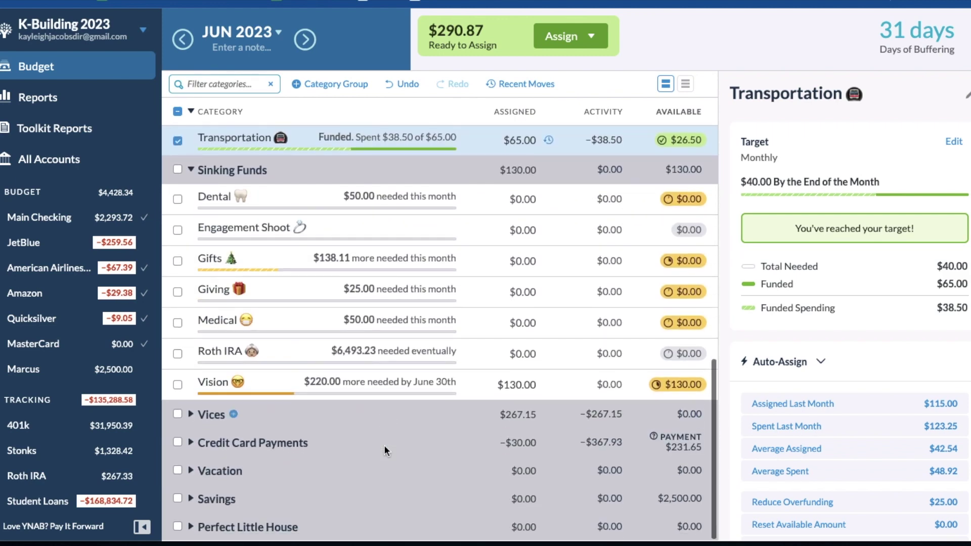
# Examine the funding needs inside the Vices, Vacation and Savings groups, expanding and collapsing each group in turn.
pyautogui.click(191, 416)
pyautogui.scroll(-3, 291, 486)
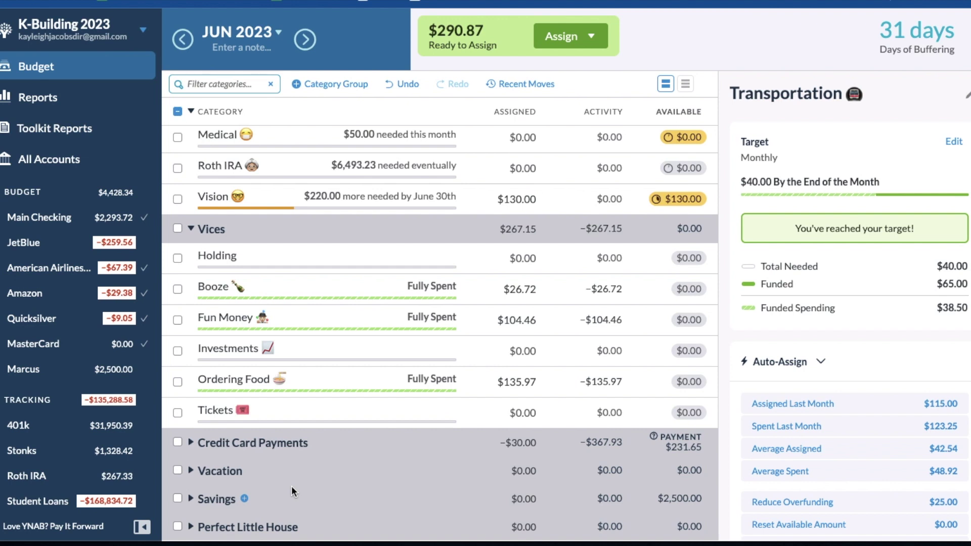
pyautogui.click(190, 228)
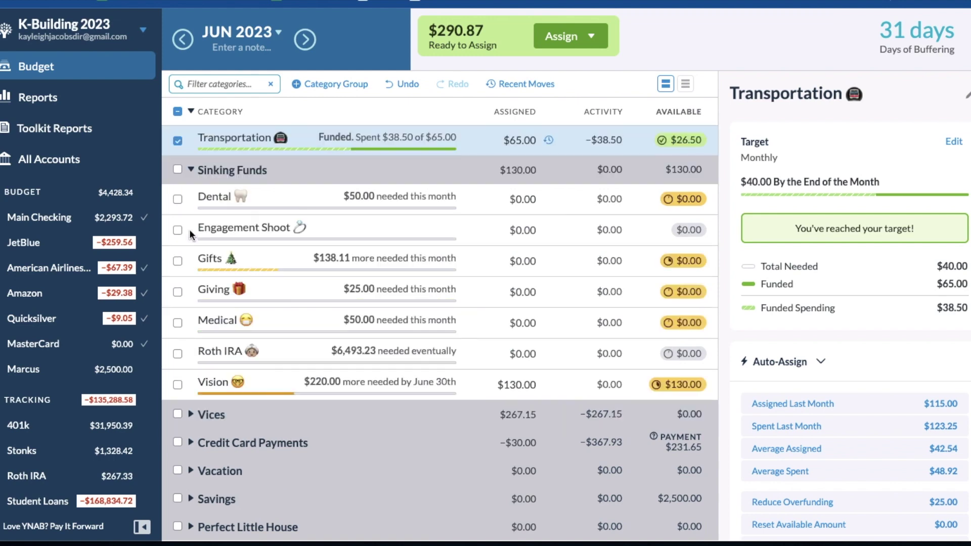
pyautogui.click(191, 470)
pyautogui.scroll(-2, 192, 473)
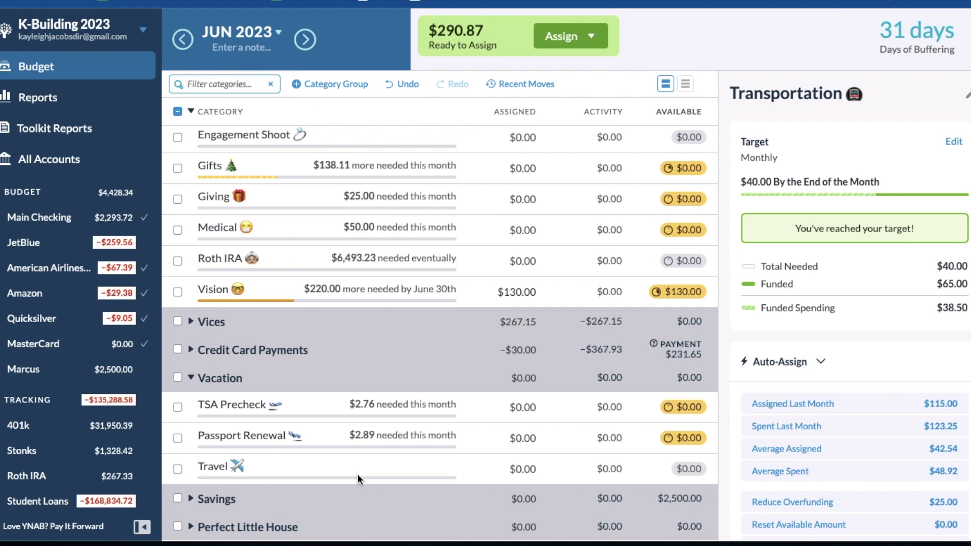
pyautogui.click(191, 378)
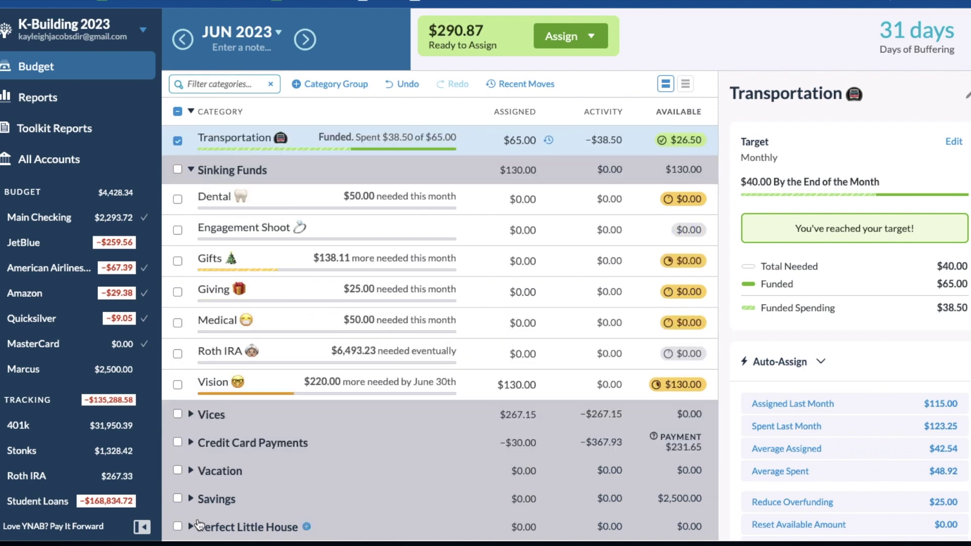
pyautogui.click(190, 499)
pyautogui.scroll(-3, 273, 454)
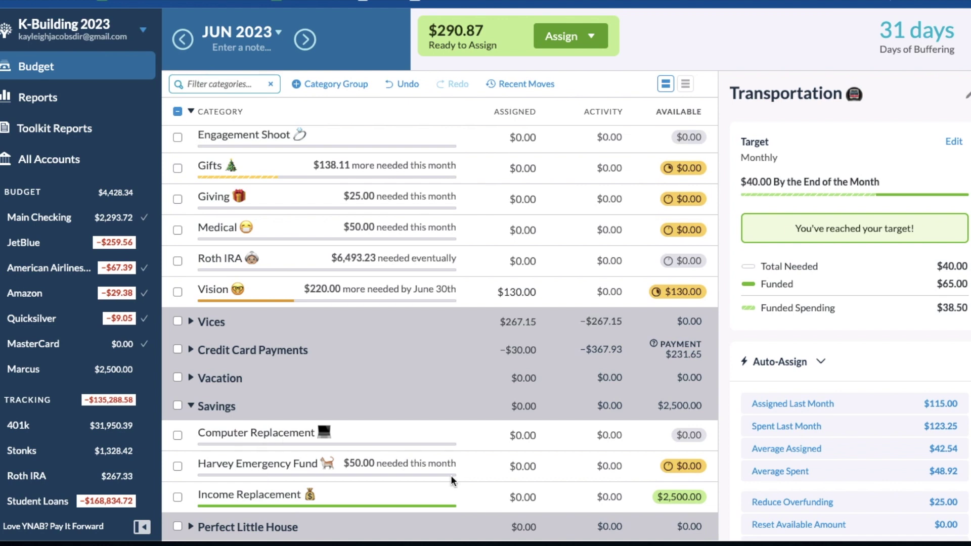
pyautogui.click(191, 407)
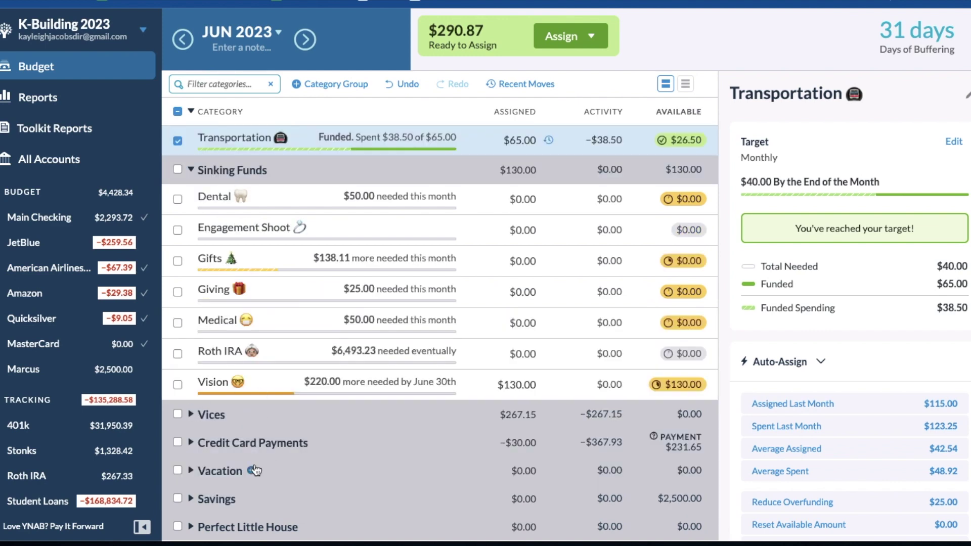
# Deselect Transportation and add 149.52 to the assigned amount of the Rock Fitness category in Bills.
pyautogui.scroll(5, 253, 464)
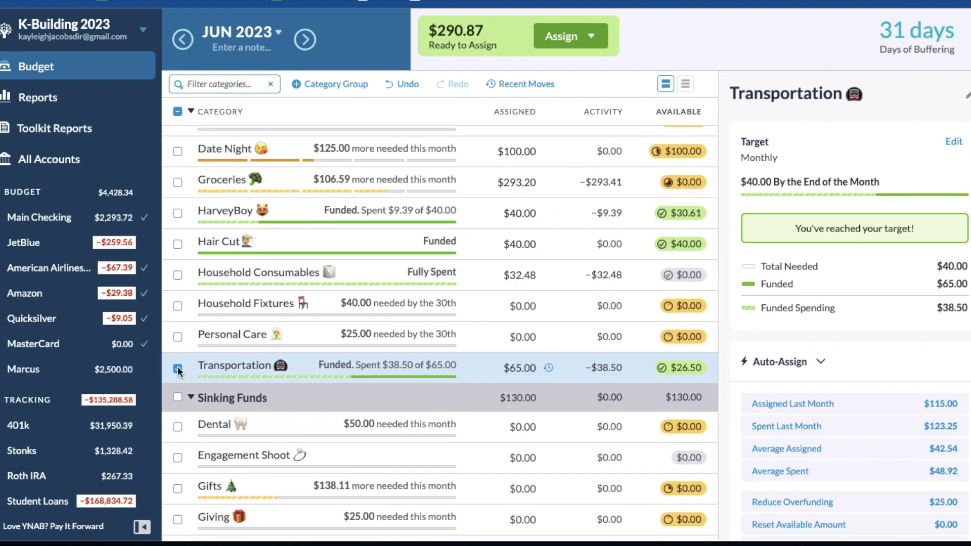
pyautogui.click(177, 368)
pyautogui.scroll(2, 355, 396)
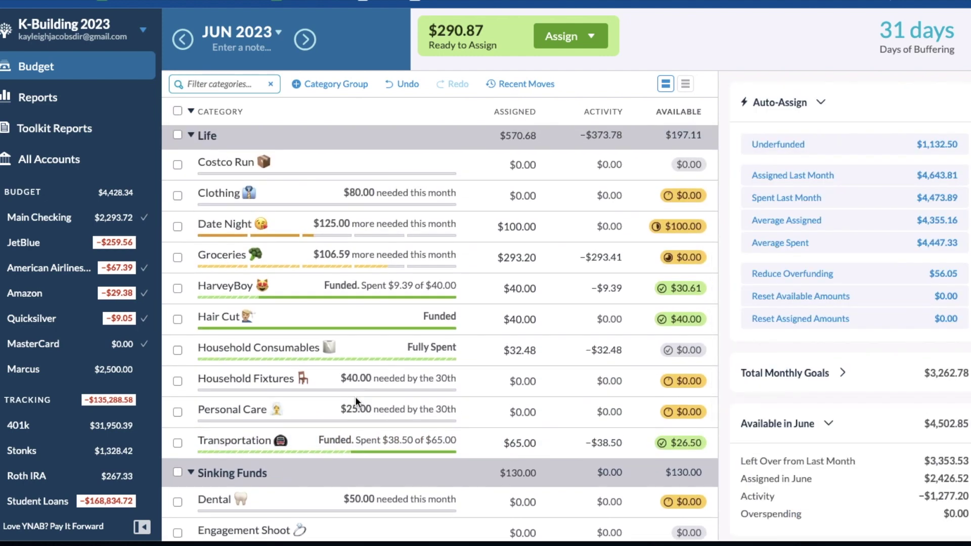
pyautogui.scroll(8, 355, 396)
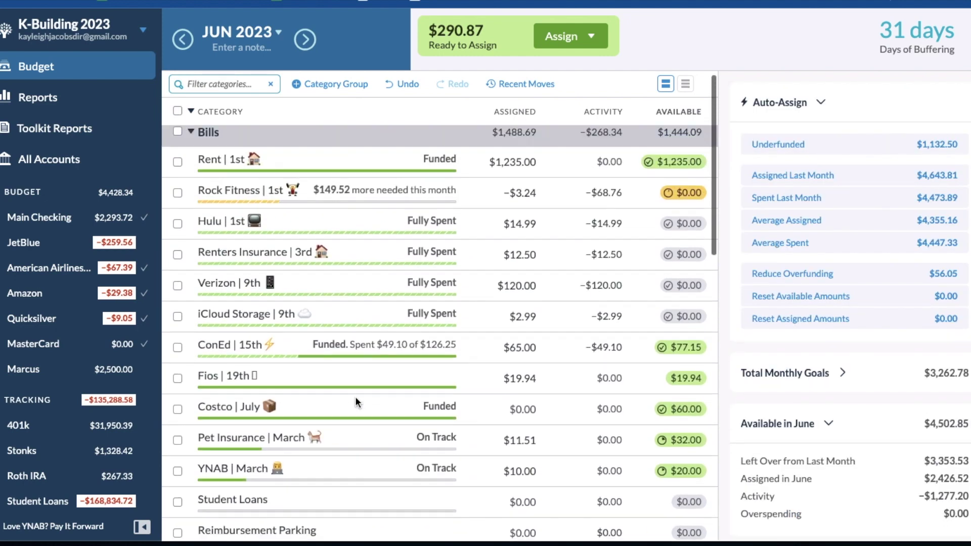
pyautogui.scroll(1, 355, 397)
pyautogui.click(526, 200)
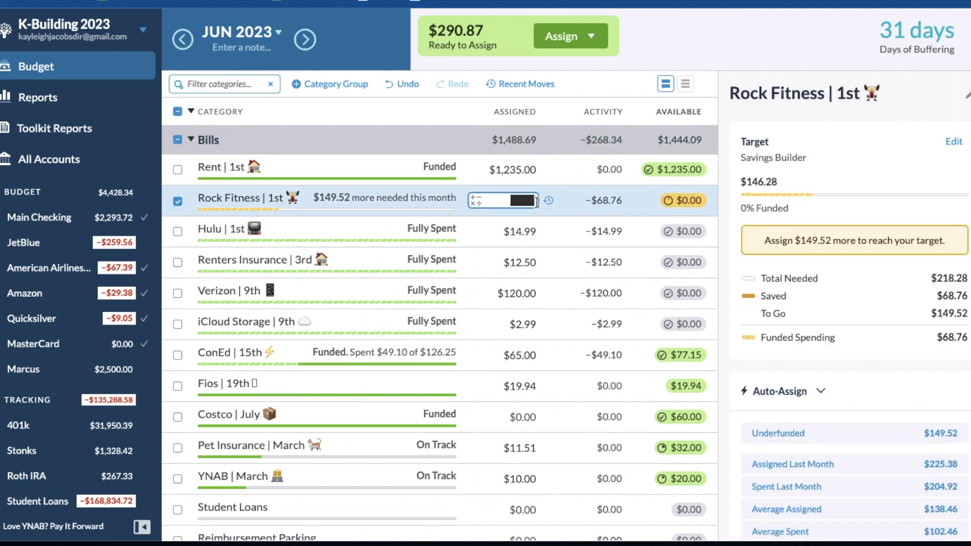
pyautogui.click(537, 203)
pyautogui.write('+149.52')
pyautogui.press('Return')
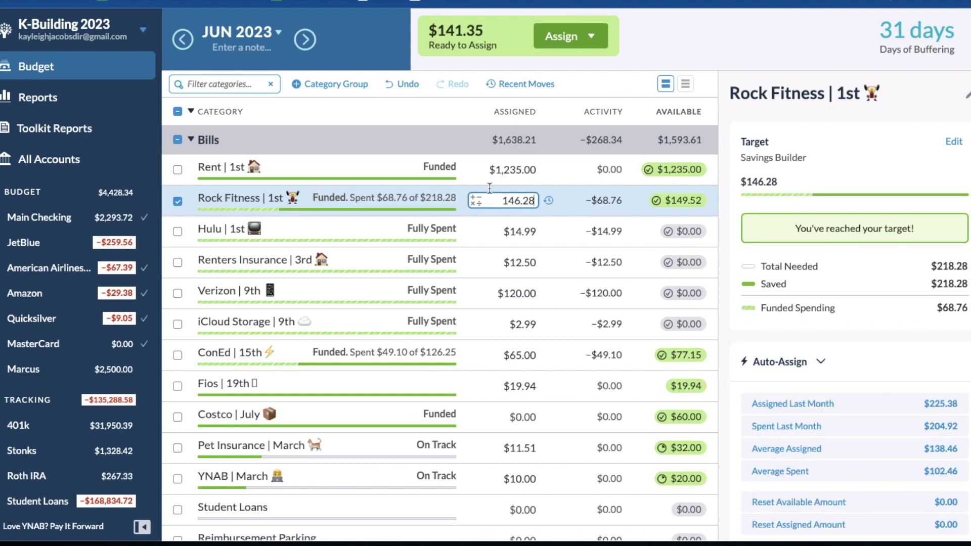
# Check the underfunded amount of all categories and of the Bills group alone, clearing each selection.
pyautogui.scroll(-1, 419, 308)
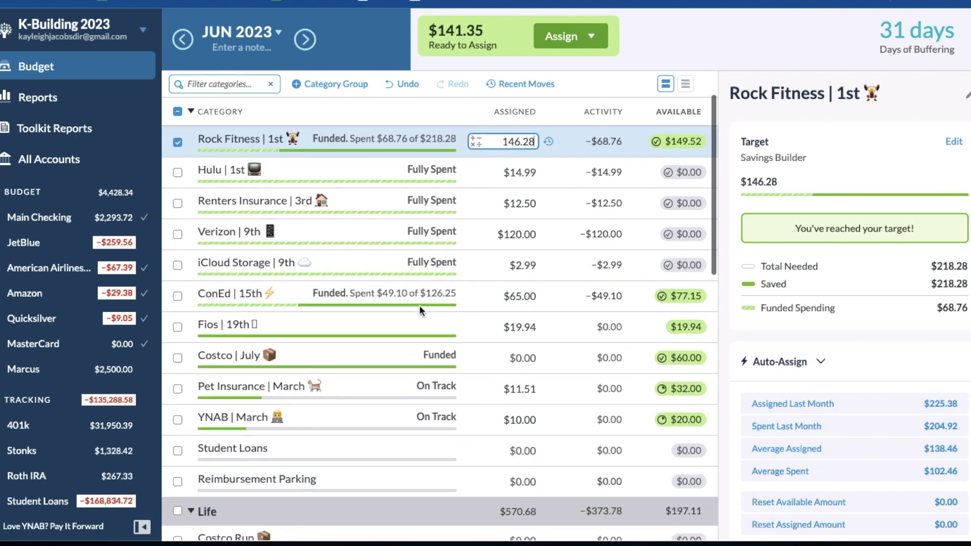
pyautogui.click(178, 147)
pyautogui.click(177, 144)
pyautogui.click(177, 111)
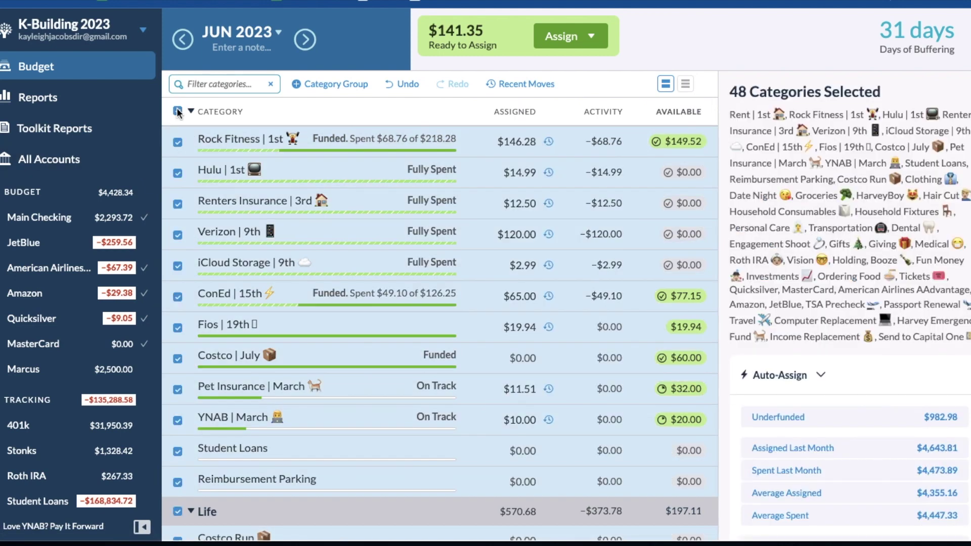
pyautogui.click(177, 111)
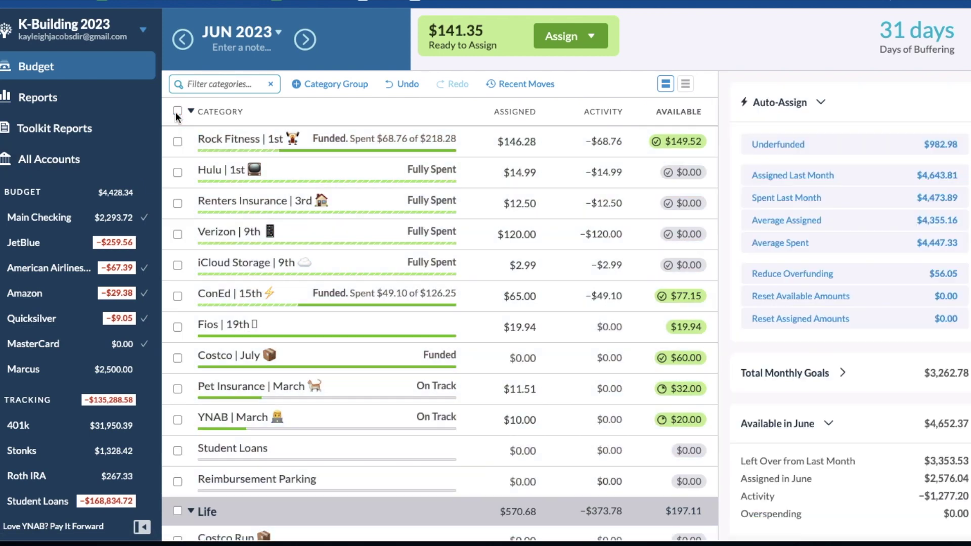
pyautogui.scroll(2, 196, 183)
pyautogui.click(178, 139)
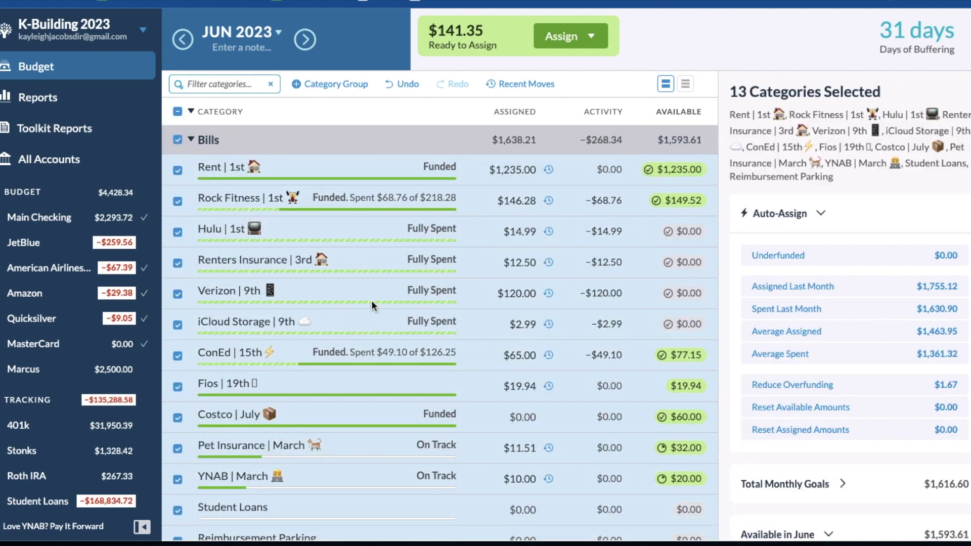
pyautogui.click(180, 141)
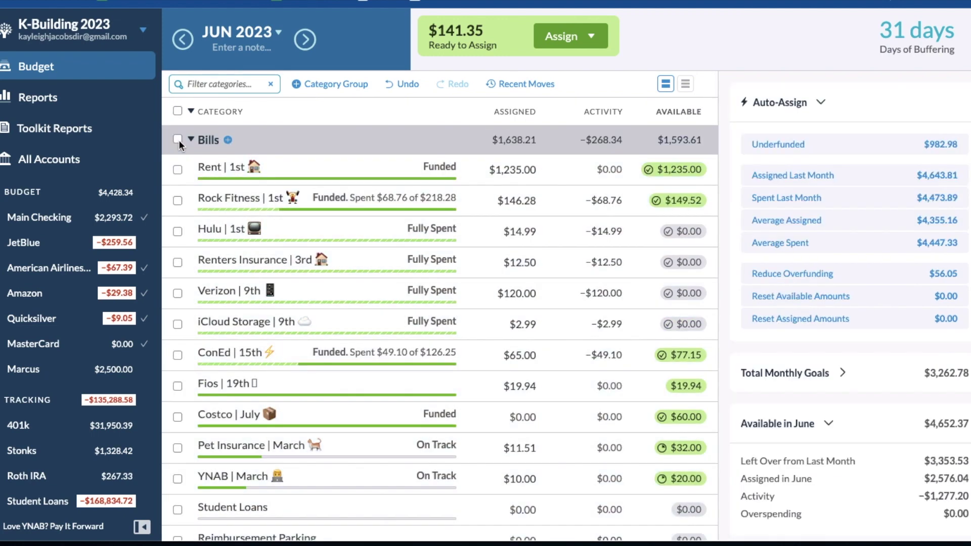
pyautogui.scroll(-5, 259, 320)
pyautogui.scroll(-3, 261, 323)
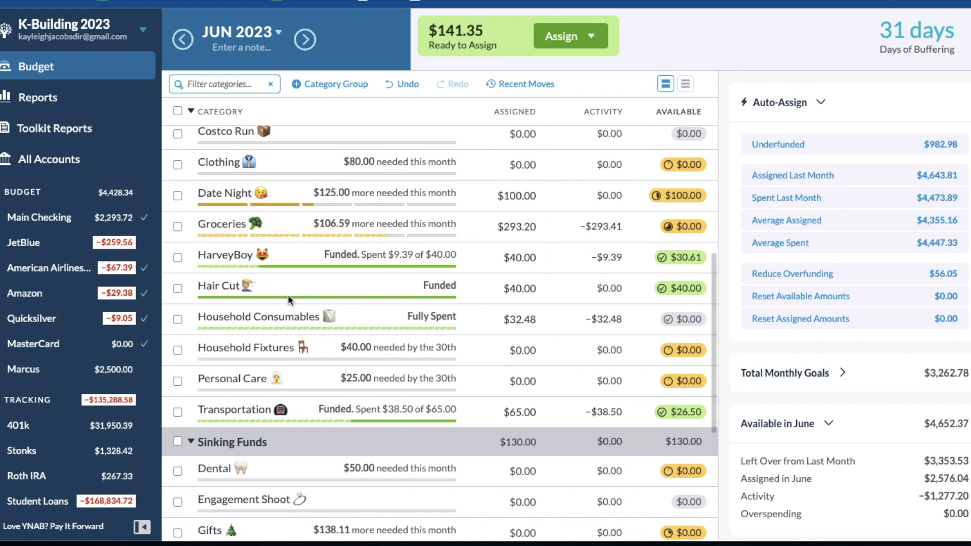
# Check the underfunded amount of the Life group, clear the selection, and review remaining needs in Sinking Funds and Bills.
pyautogui.scroll(1, 289, 310)
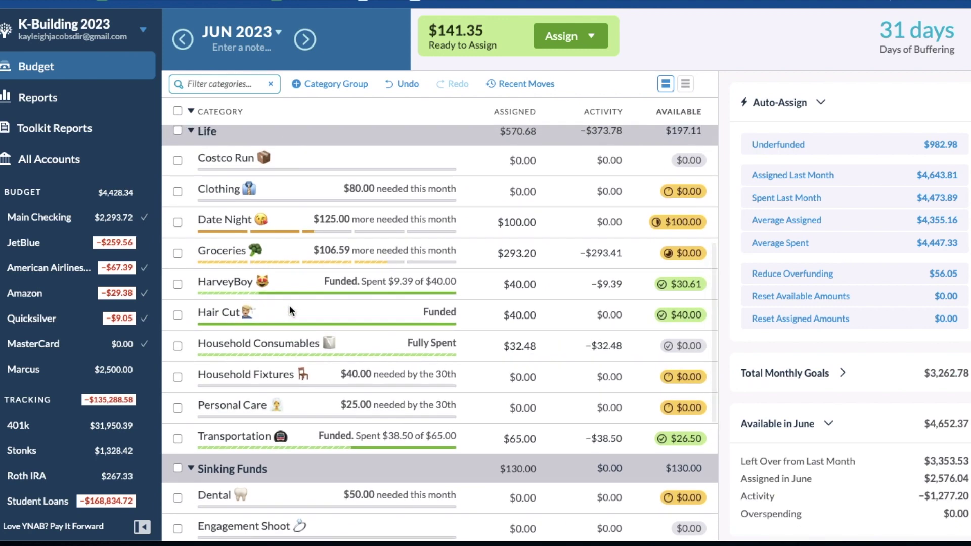
pyautogui.click(180, 133)
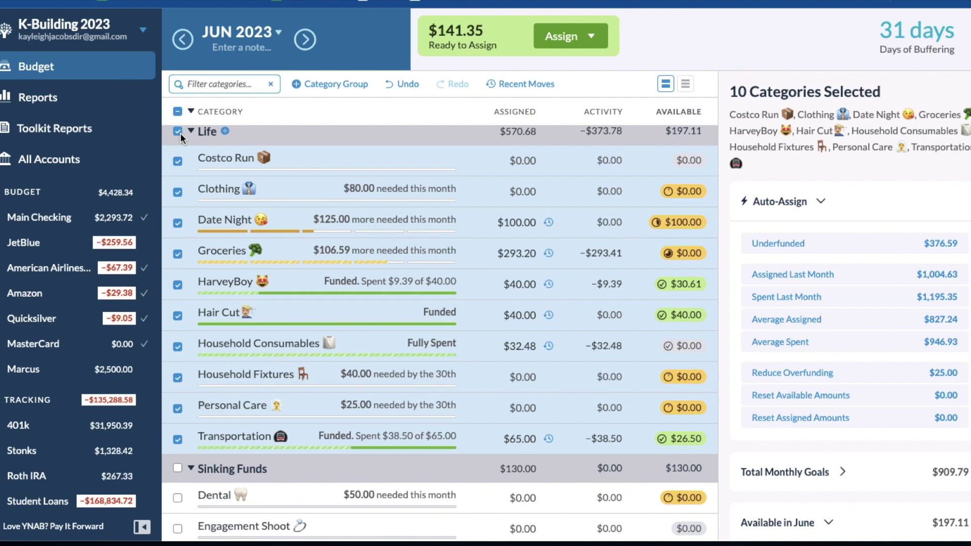
pyautogui.click(180, 133)
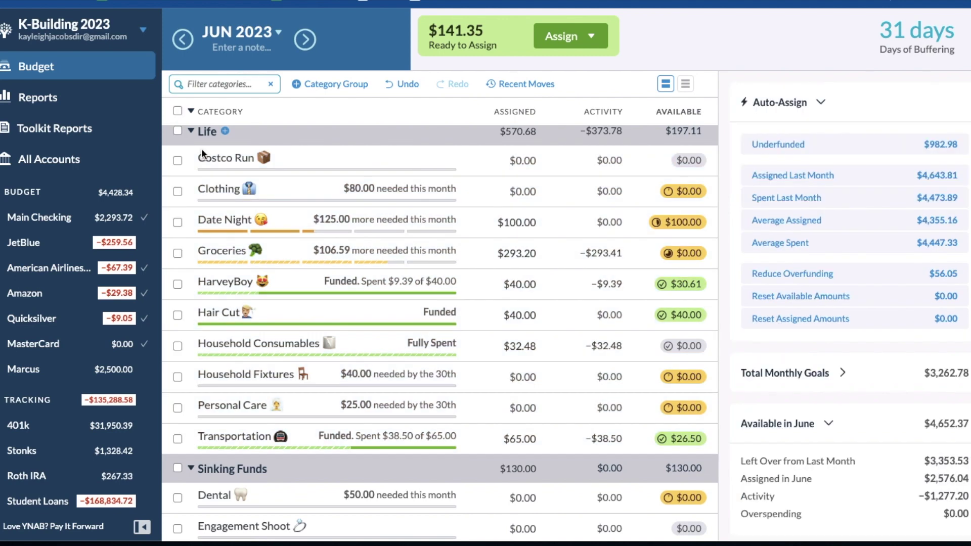
pyautogui.scroll(-1, 432, 372)
pyautogui.scroll(-6, 432, 372)
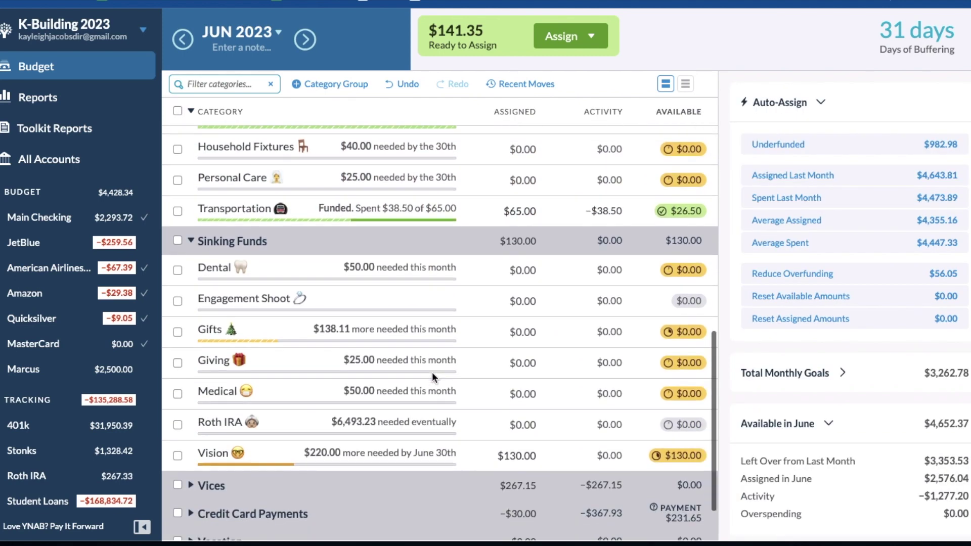
pyautogui.scroll(6, 432, 372)
pyautogui.scroll(3, 432, 372)
pyautogui.scroll(8, 403, 246)
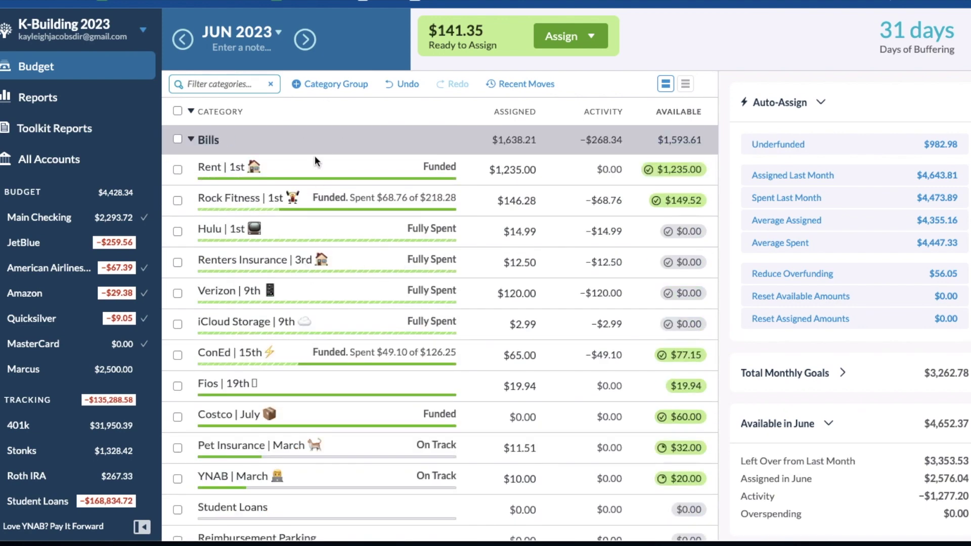
pyautogui.scroll(-8, 365, 347)
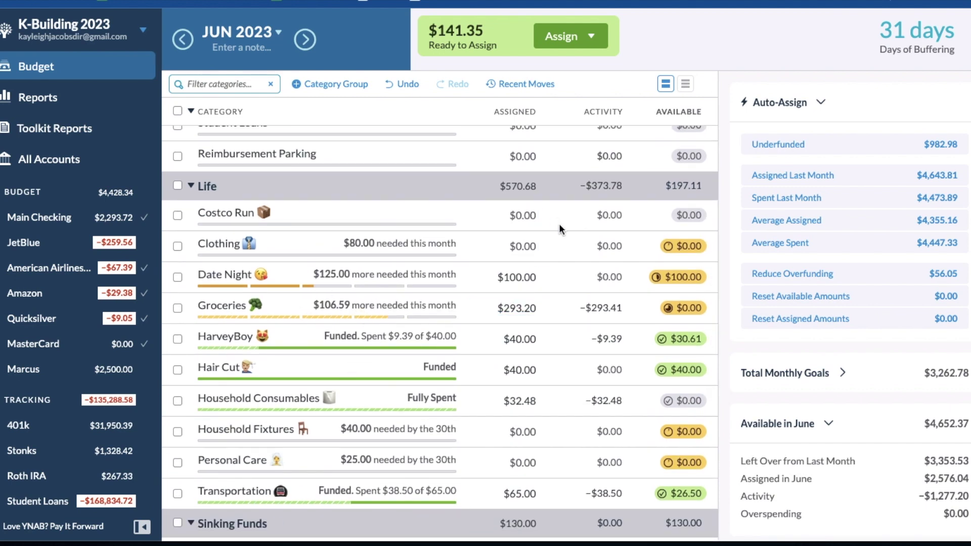
# Add 80 to the assigned amount of the Clothing category in the Life group.
pyautogui.click(536, 247)
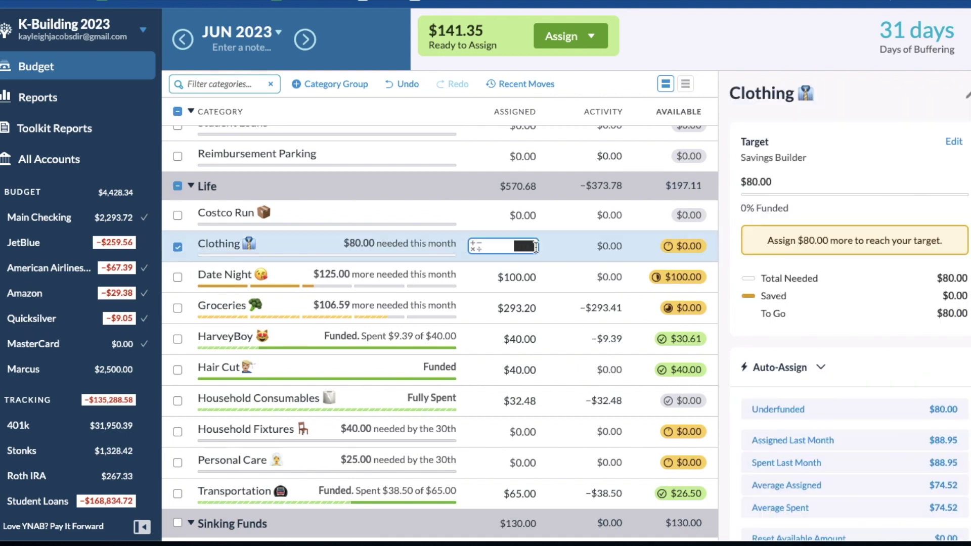
pyautogui.click(535, 247)
pyautogui.write('+80')
pyautogui.press('Return')
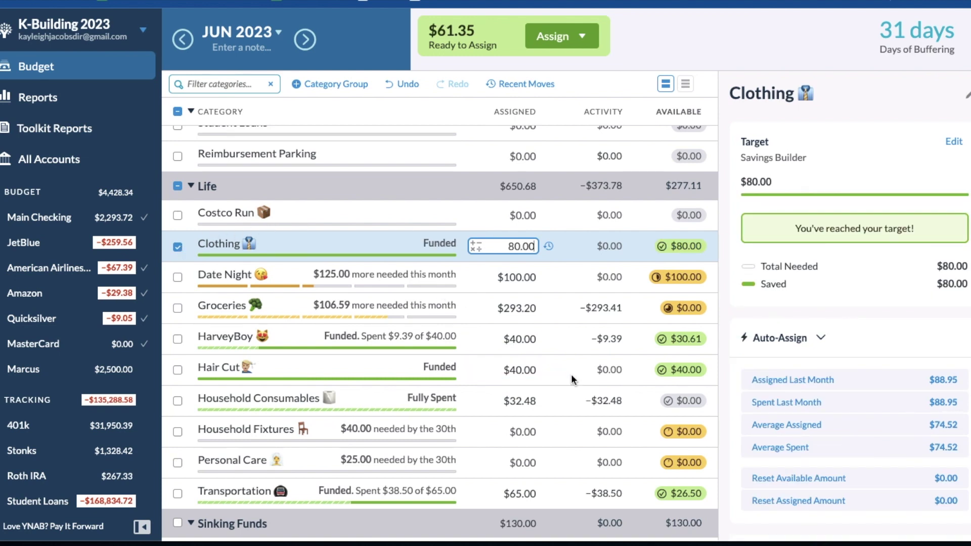
# Add 40 to the assigned amount of the Household Fixtures category in the Life group.
pyautogui.scroll(-1, 561, 400)
pyautogui.scroll(-2, 561, 399)
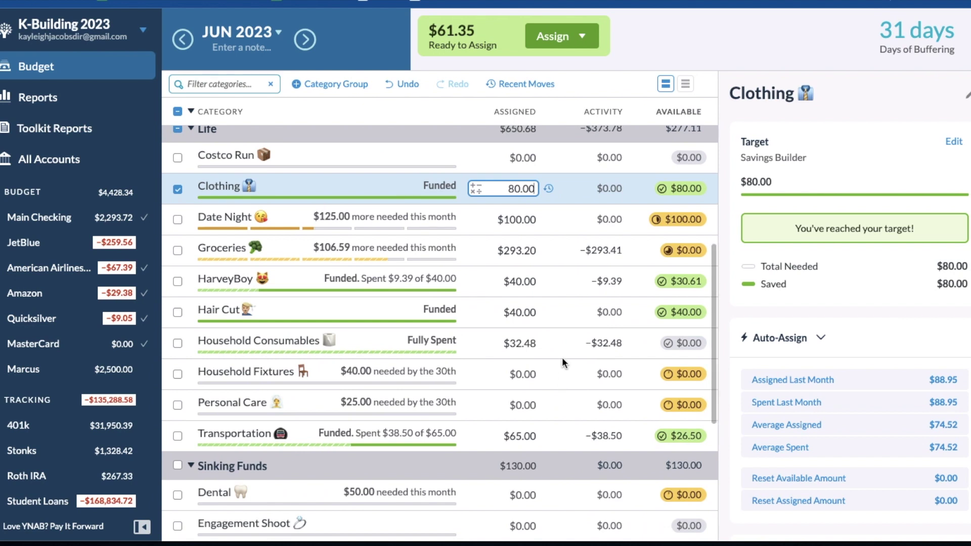
pyautogui.scroll(-2, 563, 357)
pyautogui.scroll(-1, 562, 357)
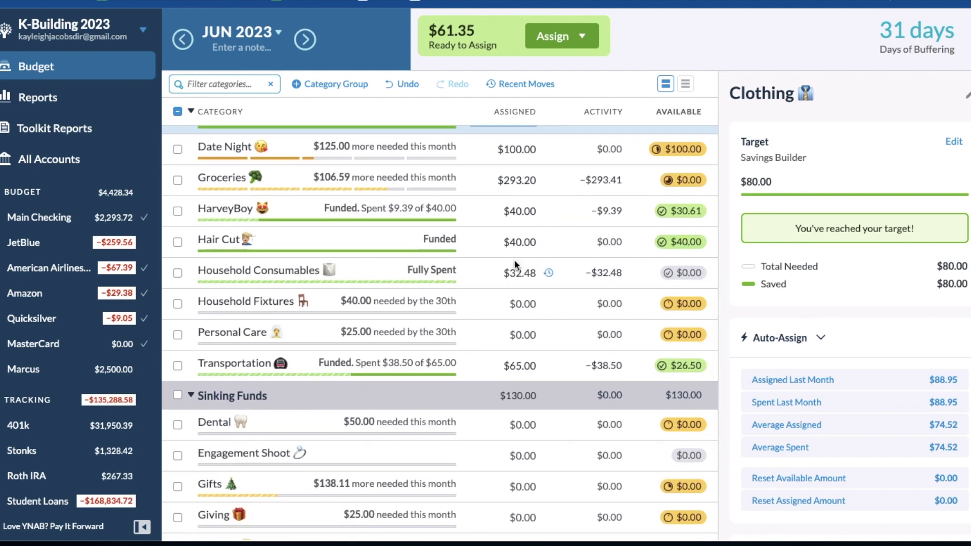
pyautogui.click(534, 304)
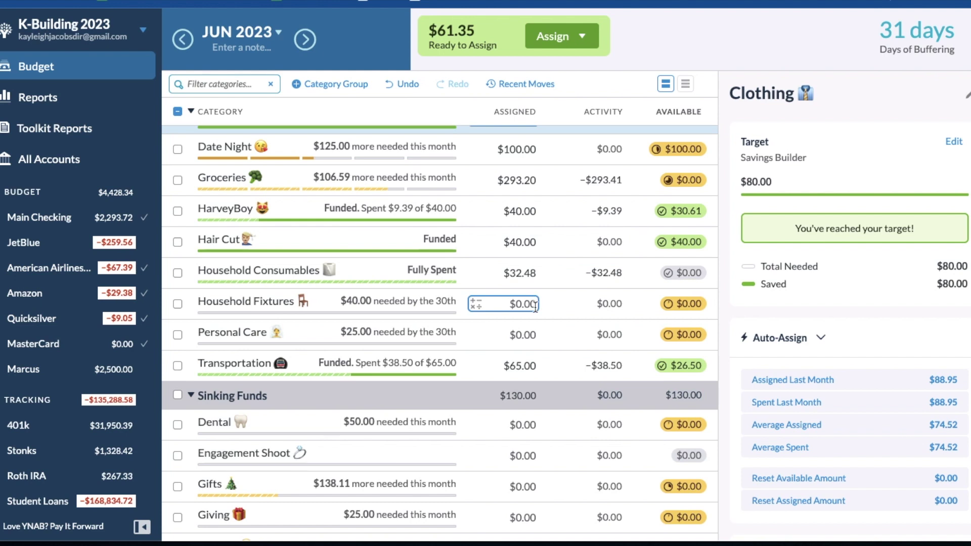
pyautogui.click(535, 306)
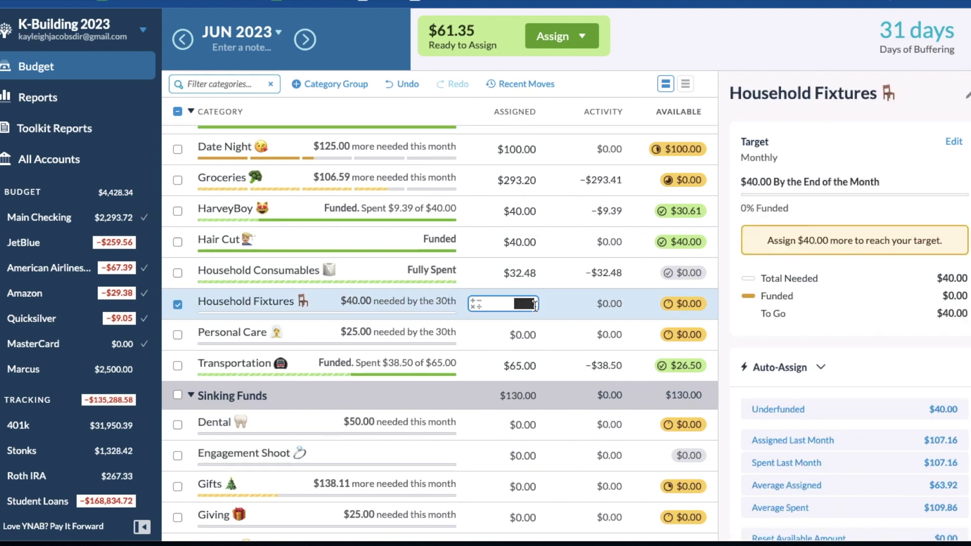
pyautogui.write('+40')
pyautogui.press('Return')
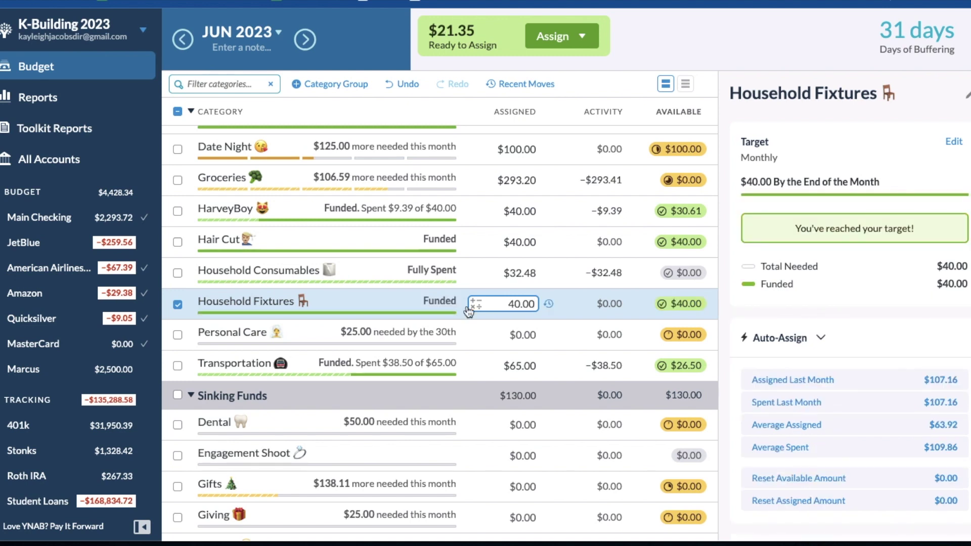
# Change the target type of Household Fixtures to Monthly Savings Builder and deselect the category.
pyautogui.scroll(-2, 541, 357)
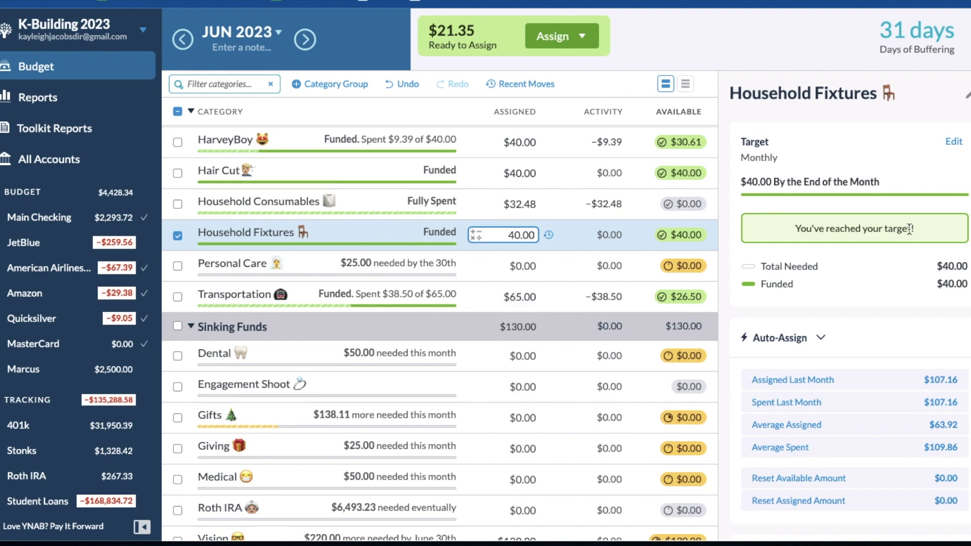
pyautogui.click(954, 143)
pyautogui.click(858, 197)
pyautogui.click(827, 403)
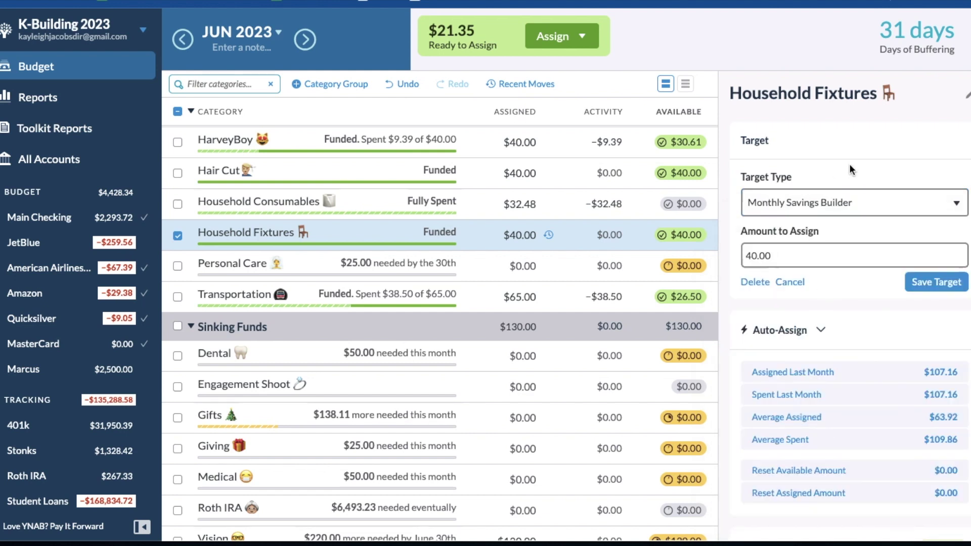
pyautogui.click(178, 235)
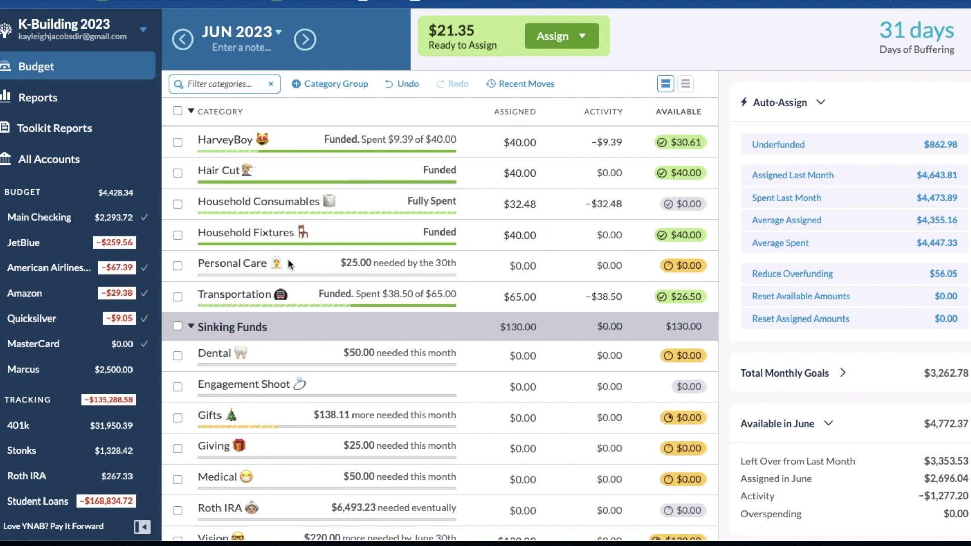
# Add 21.35 to the assigned amount of Personal Care in the Life group and deselect the category.
pyautogui.scroll(-2, 419, 241)
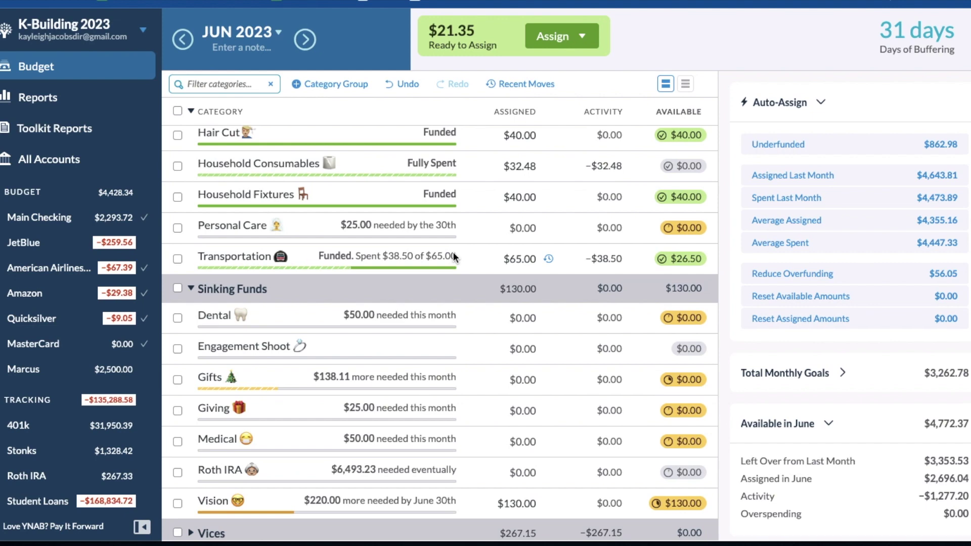
pyautogui.scroll(1, 454, 257)
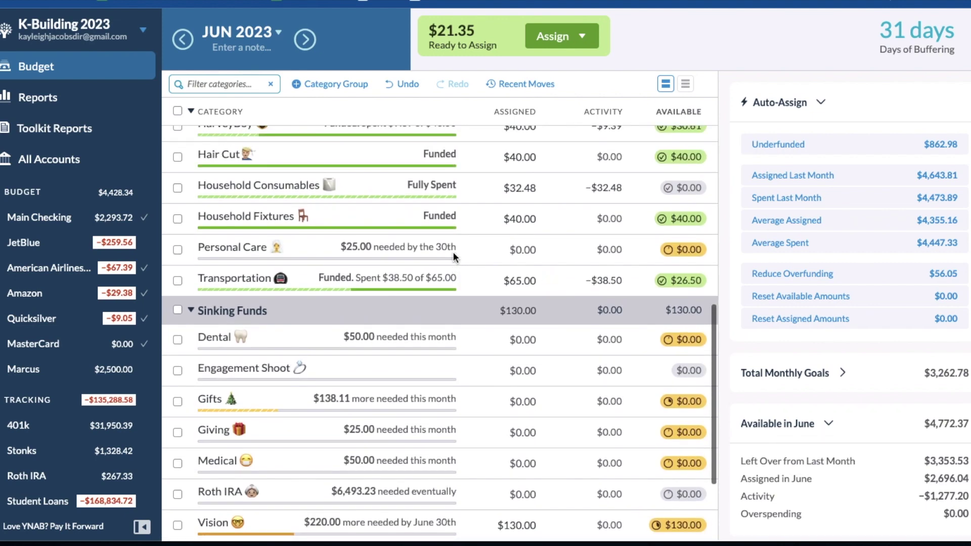
pyautogui.click(536, 250)
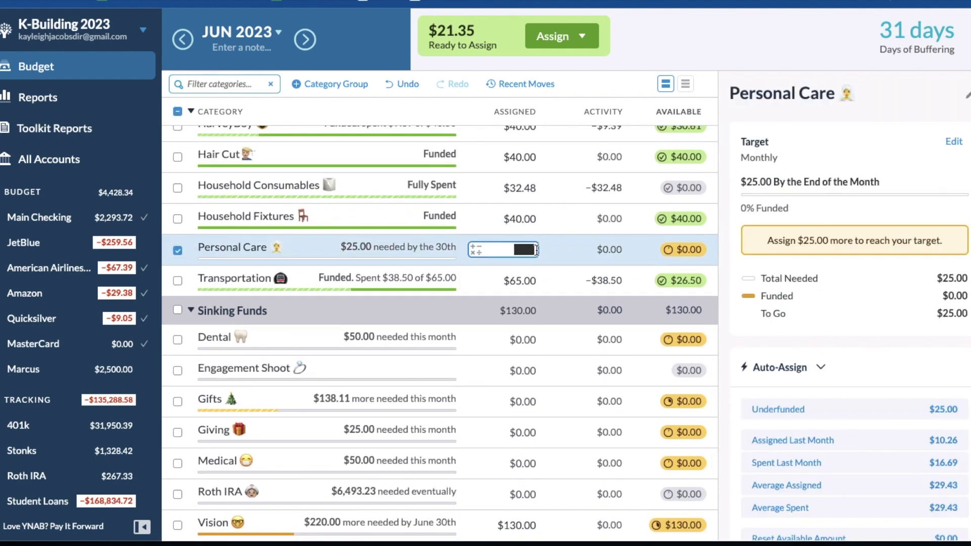
pyautogui.write('+21.35')
pyautogui.press('Return')
pyautogui.click(177, 250)
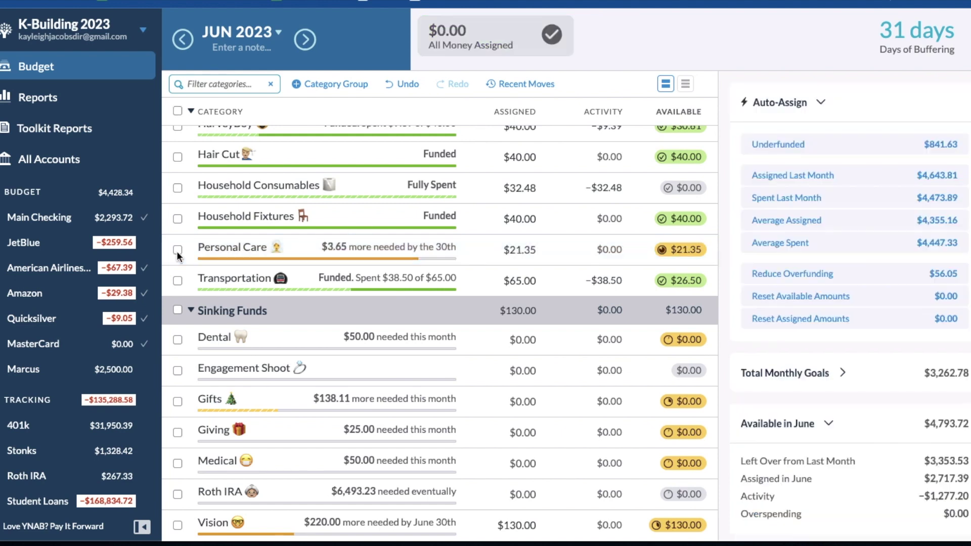
# Collapse all category groups in the June 2023 budget.
pyautogui.scroll(-3, 395, 304)
pyautogui.scroll(15, 396, 306)
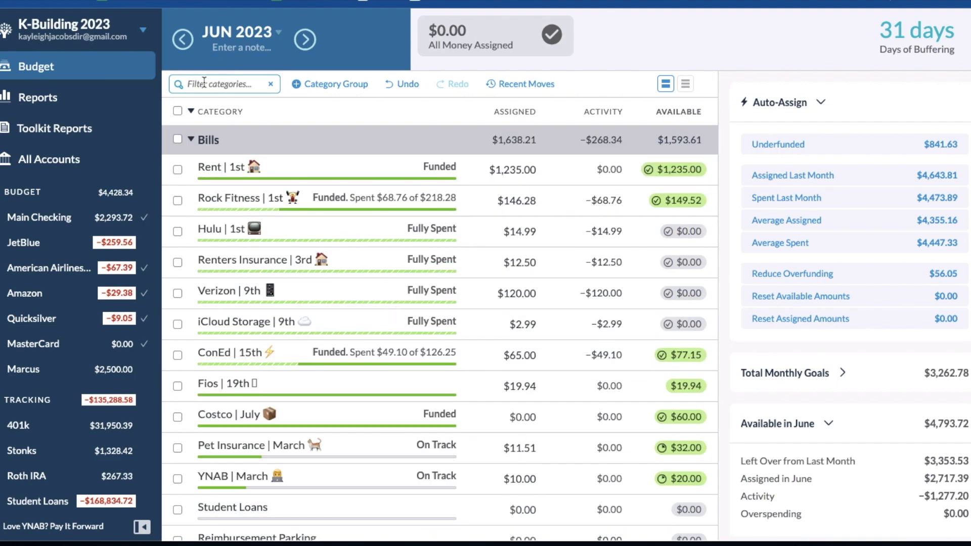
pyautogui.click(191, 111)
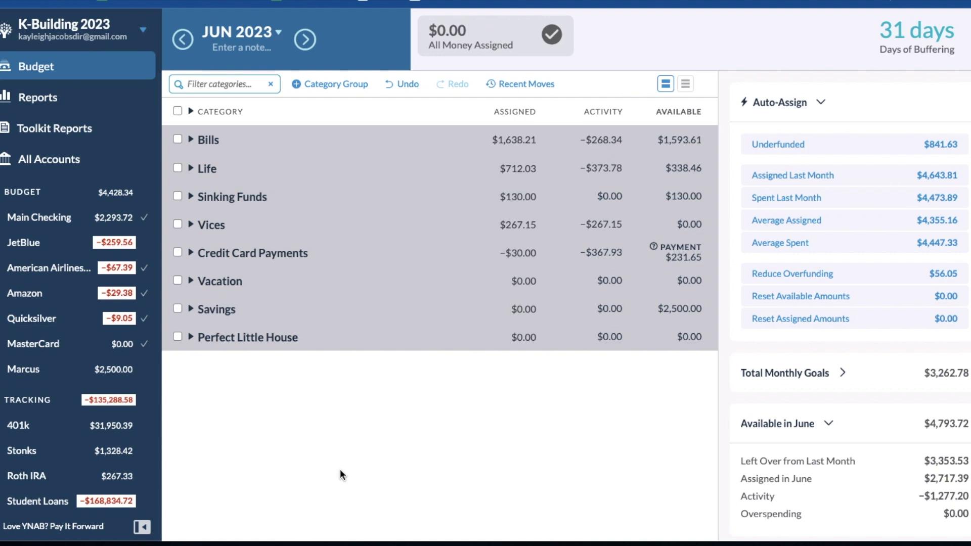
# Examine the breakdown of total monthly goals for July 2023 and return to June 2023.
pyautogui.click(305, 40)
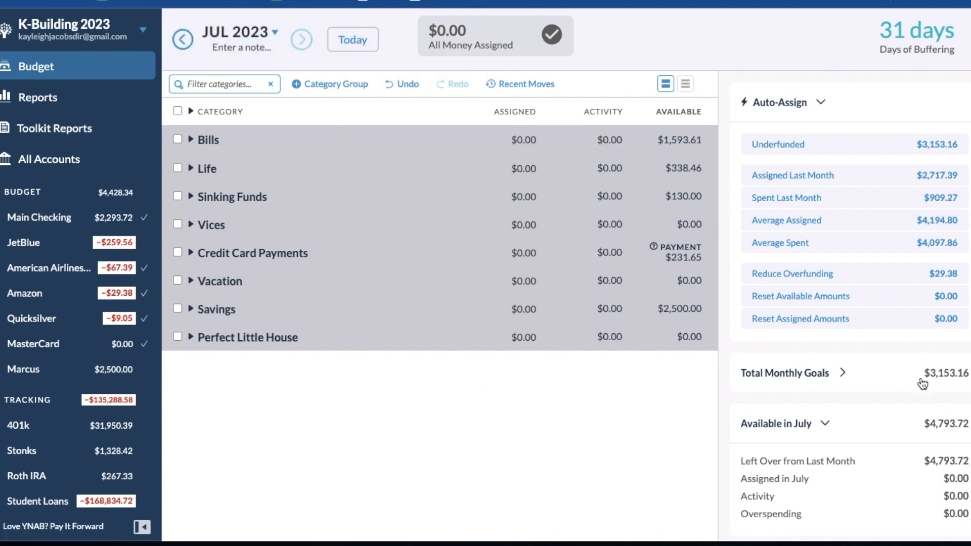
pyautogui.click(843, 380)
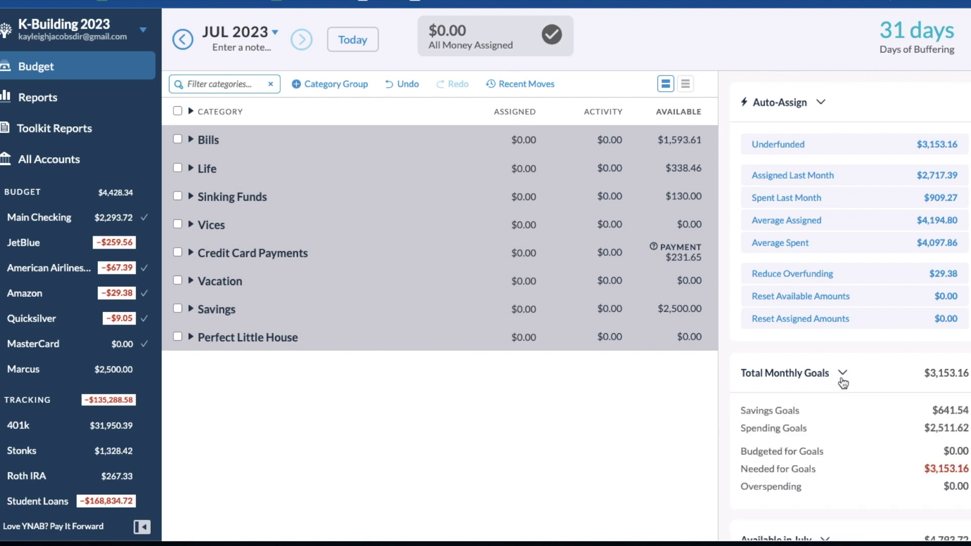
pyautogui.click(843, 379)
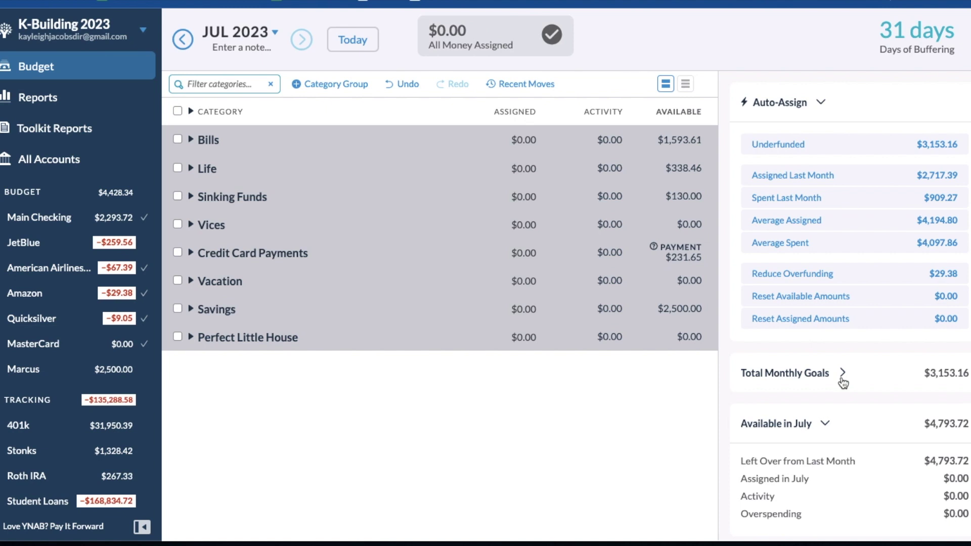
pyautogui.click(183, 38)
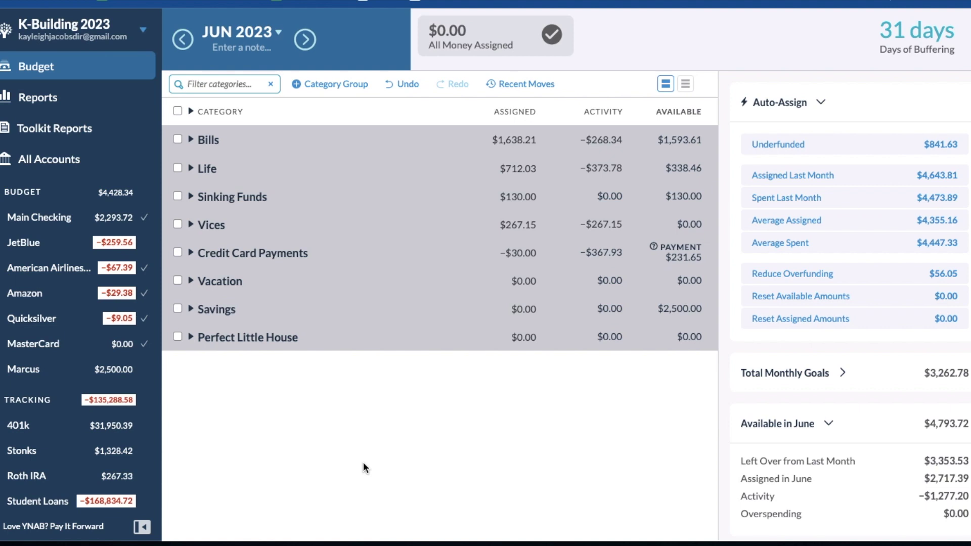
# Switch to the "Oh No! My Future!" budget and run a bank import for the Immediate Savings account.
pyautogui.click(143, 29)
pyautogui.moveTo(76, 87)
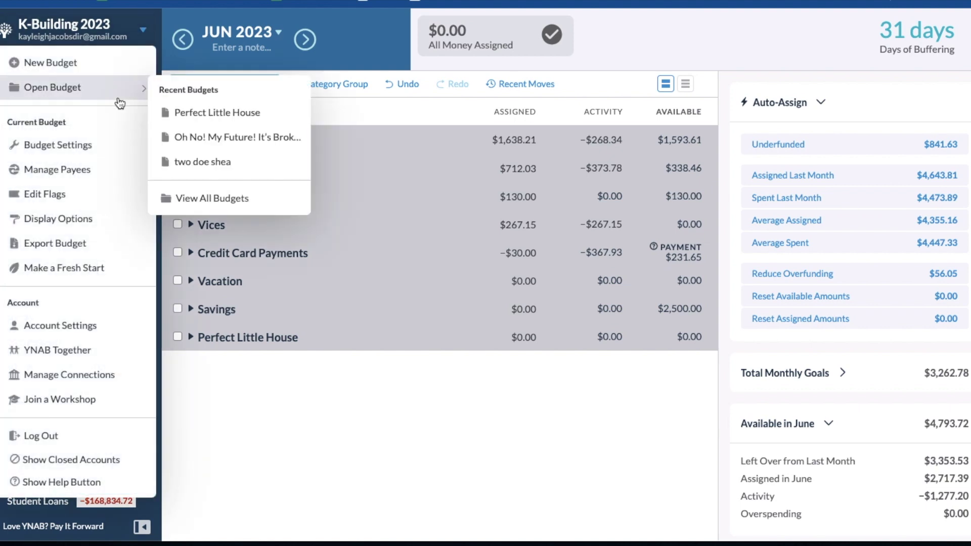
pyautogui.click(230, 137)
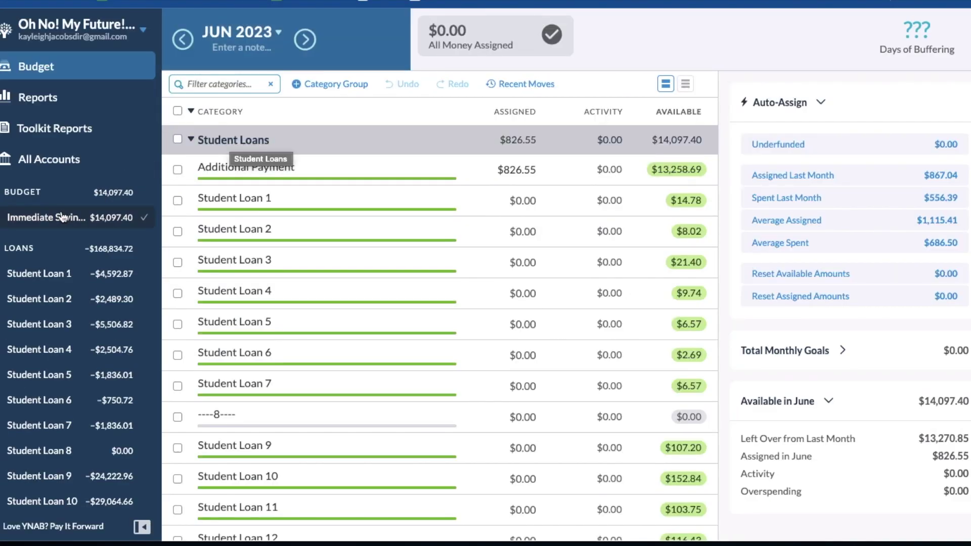
pyautogui.click(45, 218)
pyautogui.click(298, 132)
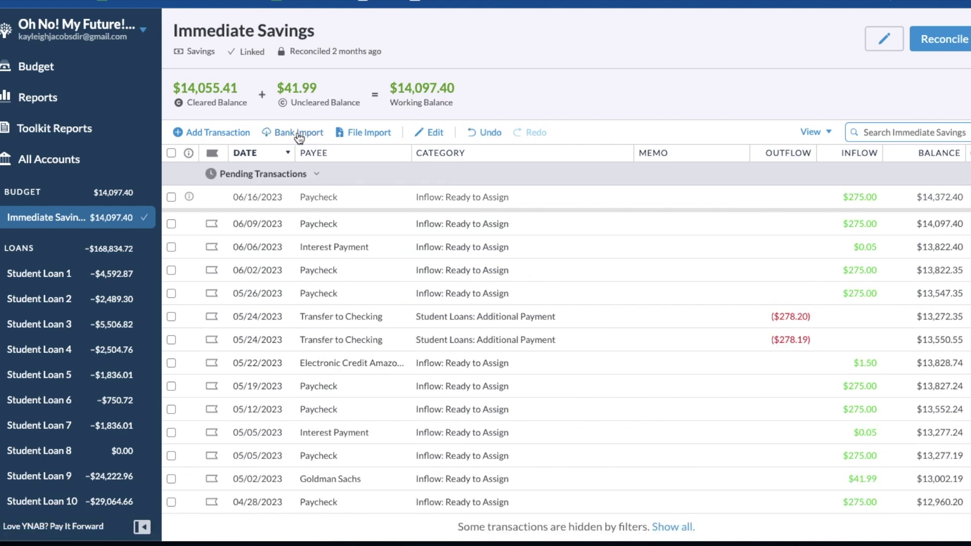
# Enter the pending 06/16/2023 Paycheck transaction in Immediate Savings immediately.
pyautogui.click(171, 198)
pyautogui.click(455, 133)
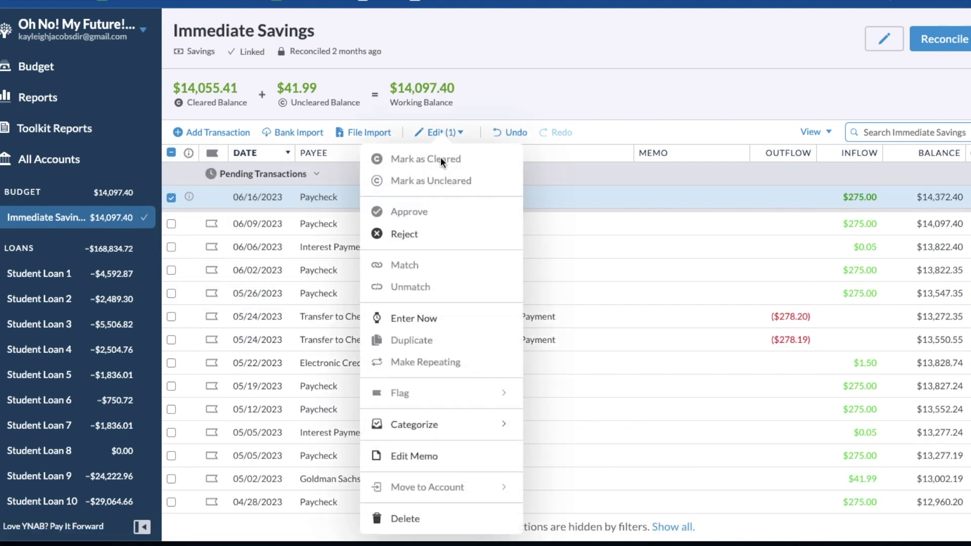
pyautogui.click(431, 318)
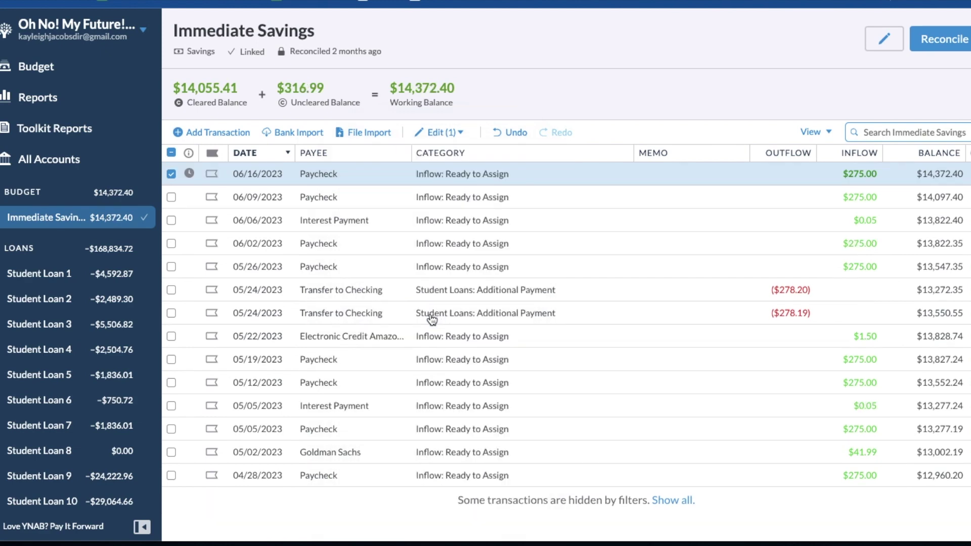
# Return to the budget and add 275 to the assigned amount of Additional Payment under Student Loans.
pyautogui.click(59, 67)
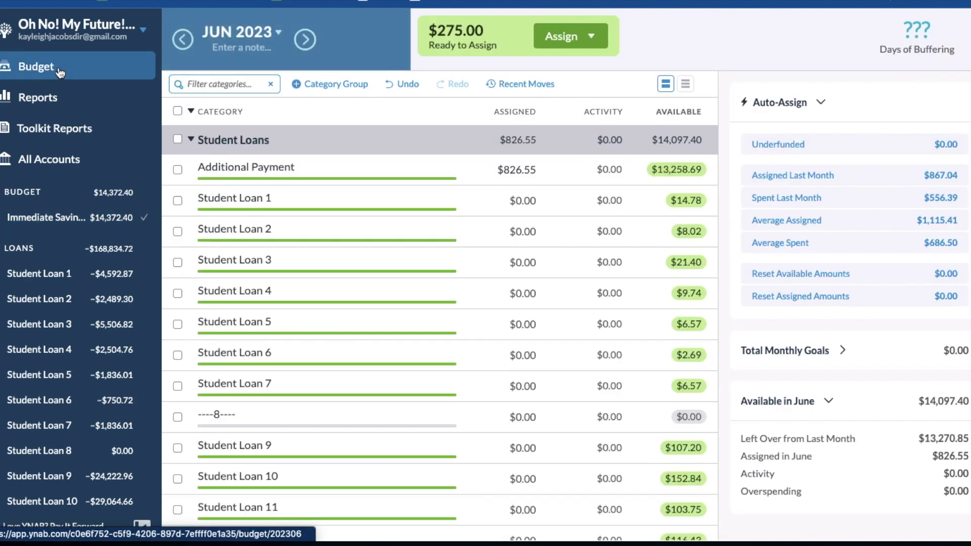
pyautogui.click(533, 170)
pyautogui.write('+275')
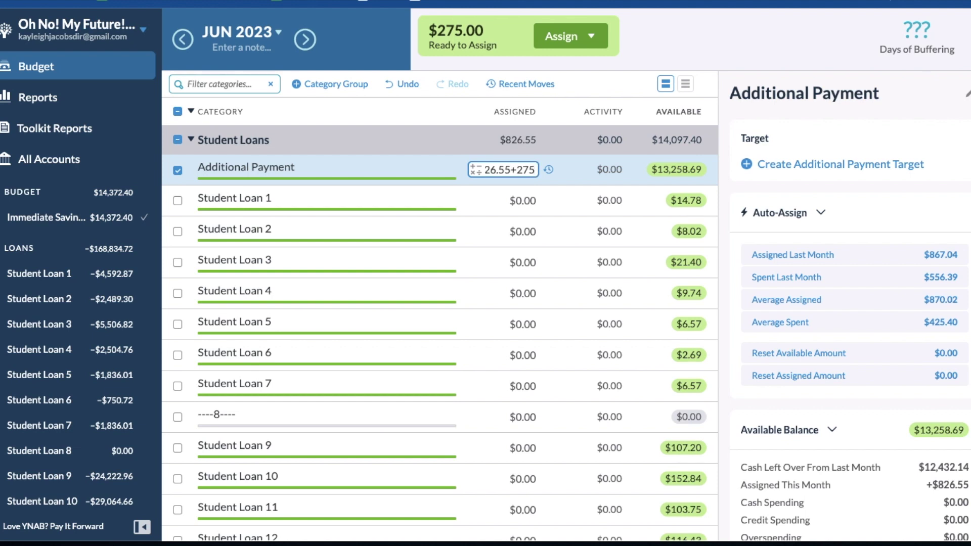
pyautogui.press('Return')
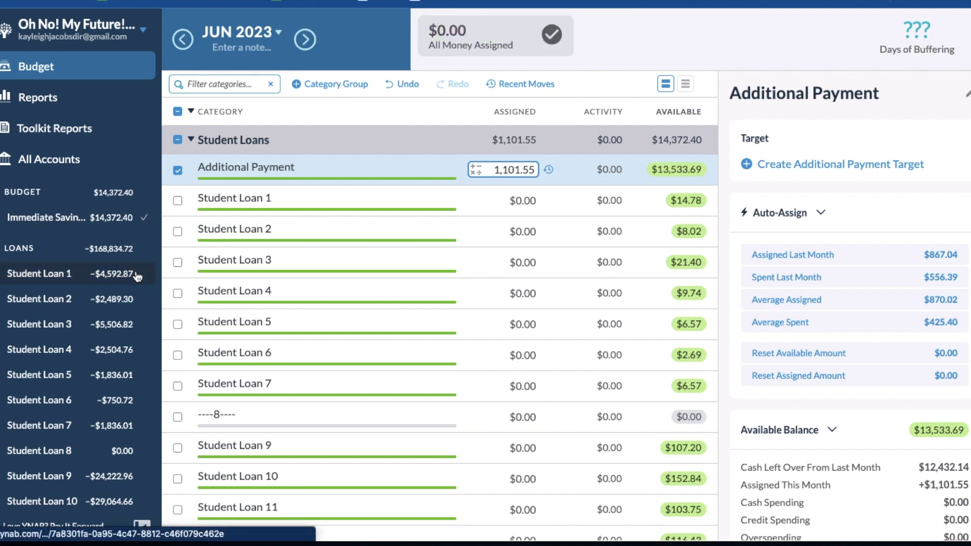
# Review the balances of the student loan accounts, clearing the Student Loans category selection.
pyautogui.scroll(-3, 137, 273)
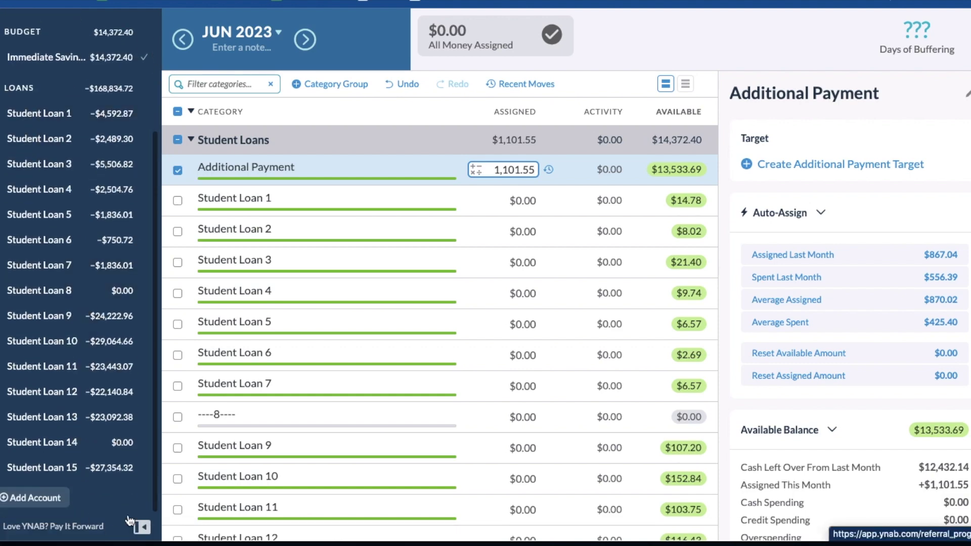
pyautogui.scroll(3, 86, 354)
pyautogui.click(178, 140)
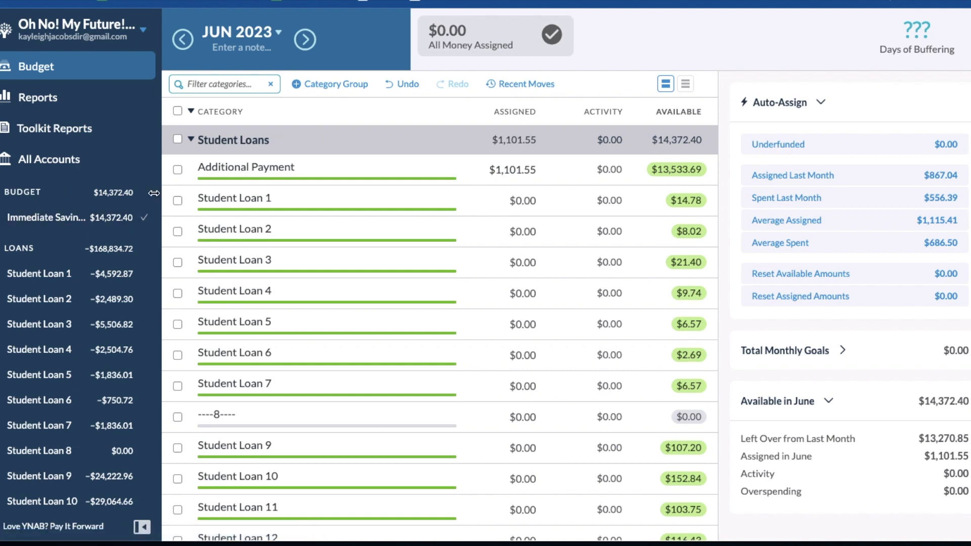
pyautogui.scroll(-3, 120, 207)
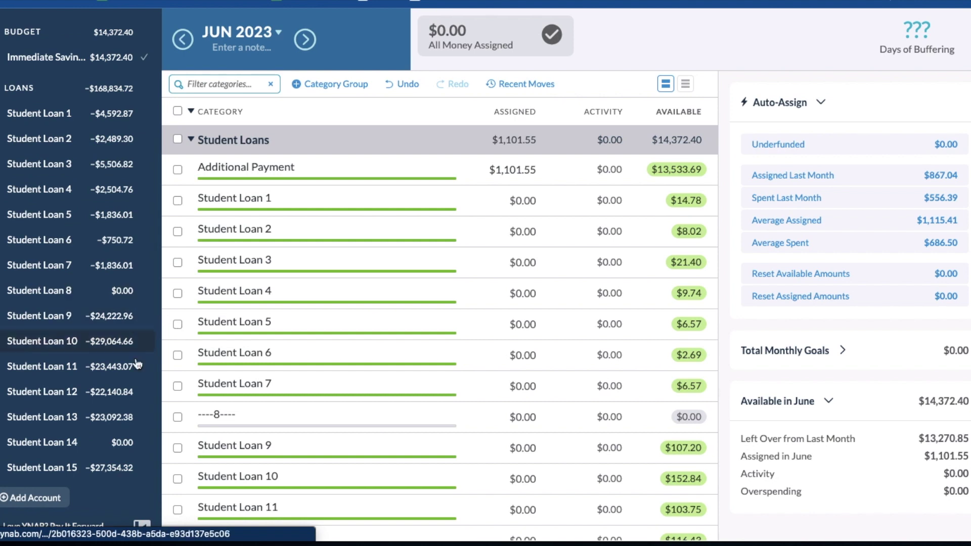
pyautogui.scroll(5, 123, 351)
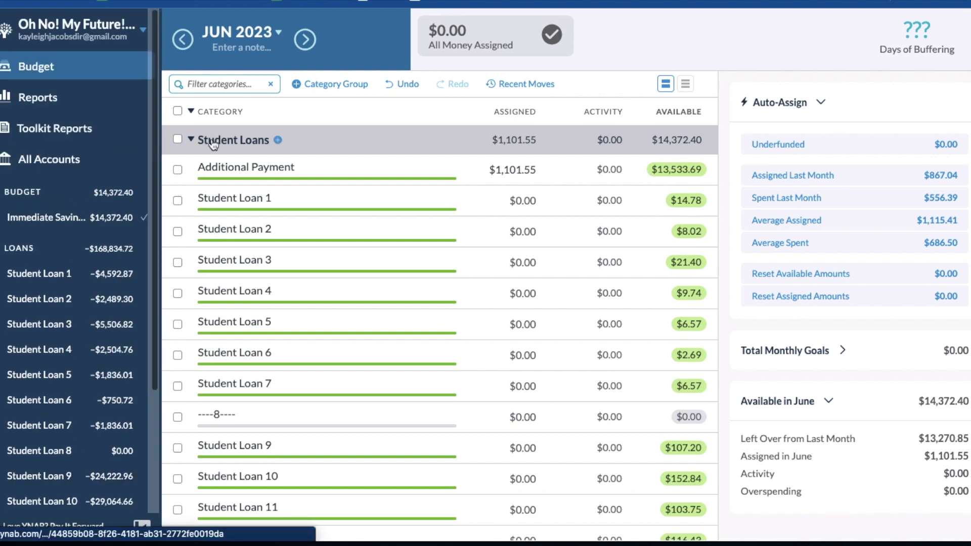
pyautogui.scroll(-1, 121, 167)
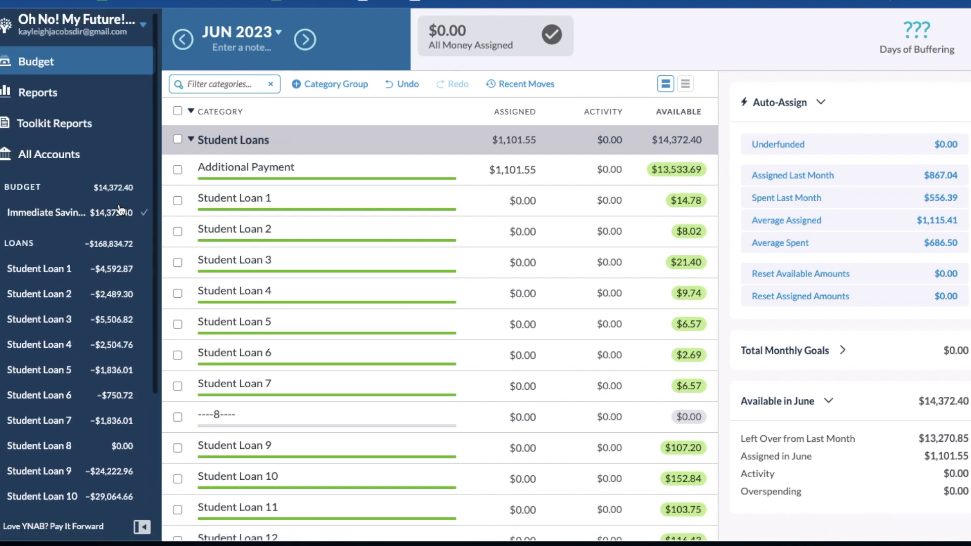